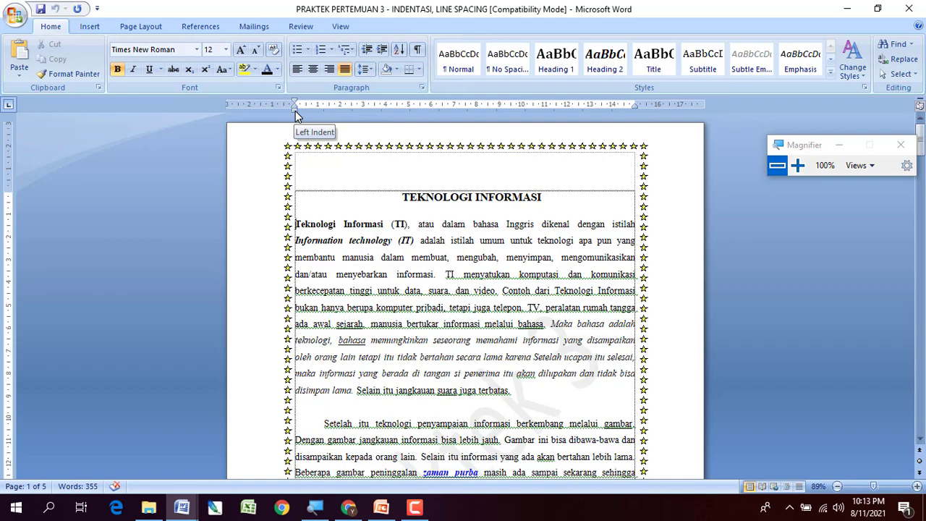
- Examine the ruler's indent markers and the indentation of the three body paragraphs in the finished sample document
{"action": "left_click", "coordinate": [797, 165]}
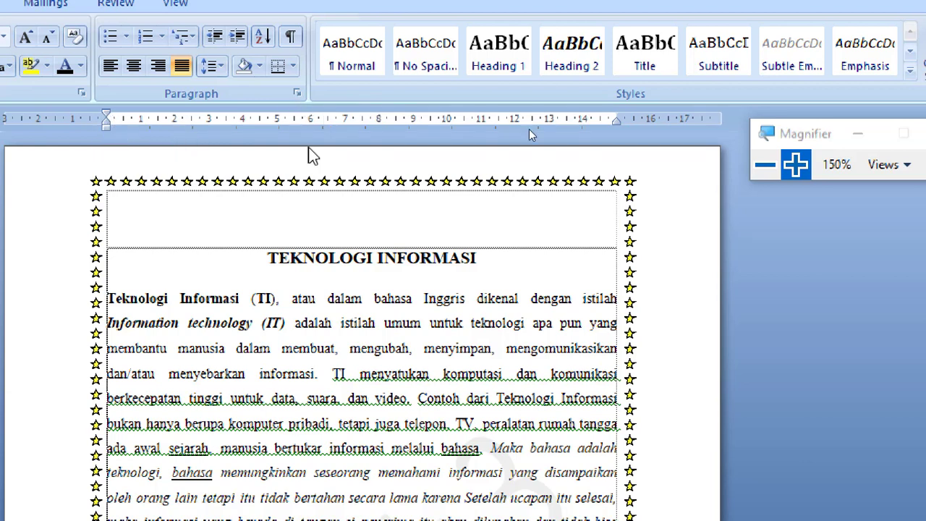
{"action": "left_click", "coordinate": [764, 165]}
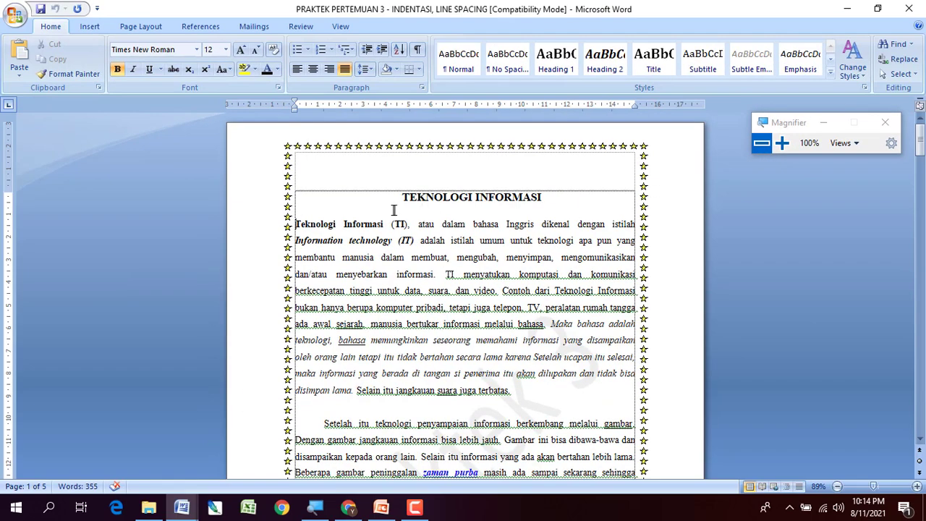
{"action": "left_click_drag", "start_coordinate": [295, 227], "coordinate": [533, 393]}
{"action": "scroll", "coordinate": [342, 391], "scroll_direction": "down", "scroll_amount": 1}
{"action": "left_click_drag", "start_coordinate": [327, 366], "coordinate": [368, 449]}
{"action": "scroll", "coordinate": [368, 449], "scroll_direction": "down", "scroll_amount": 3}
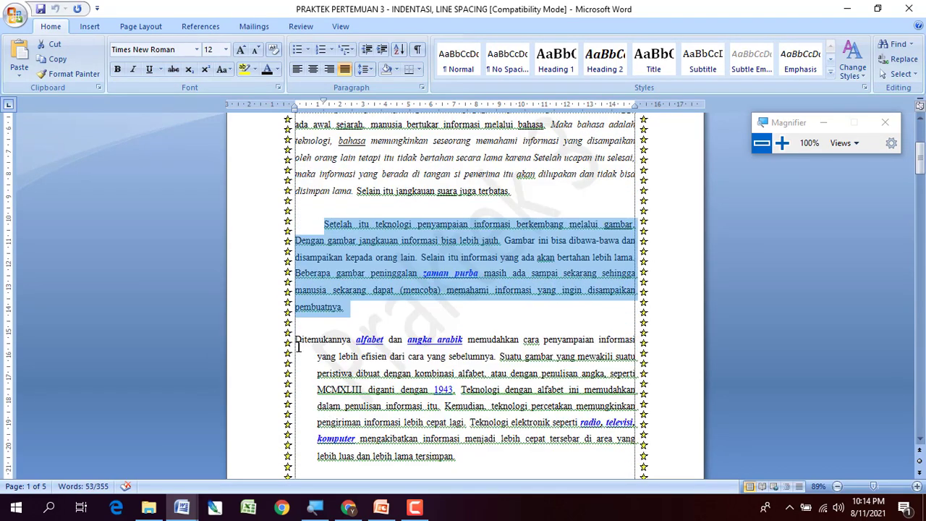
{"action": "left_click_drag", "start_coordinate": [297, 342], "coordinate": [496, 412]}
{"action": "scroll", "coordinate": [474, 408], "scroll_direction": "up", "scroll_amount": 3}
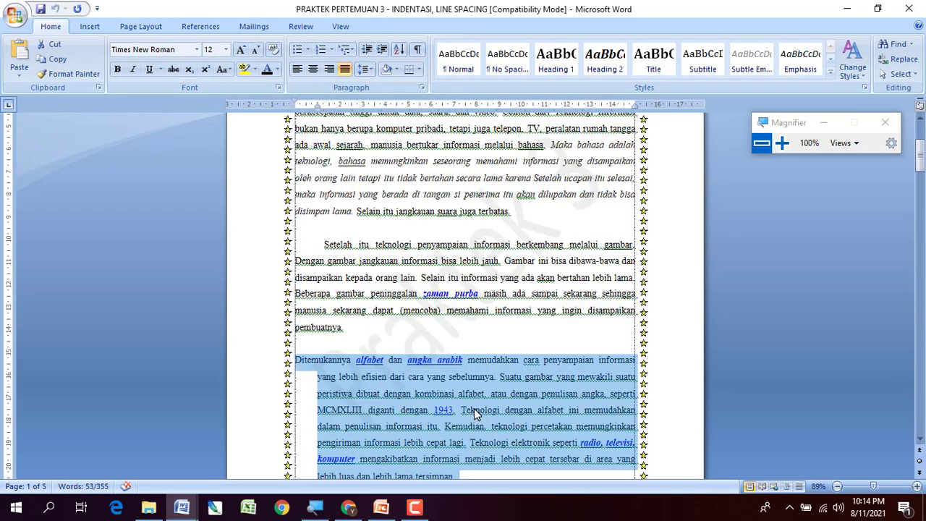
{"action": "left_click", "coordinate": [524, 302]}
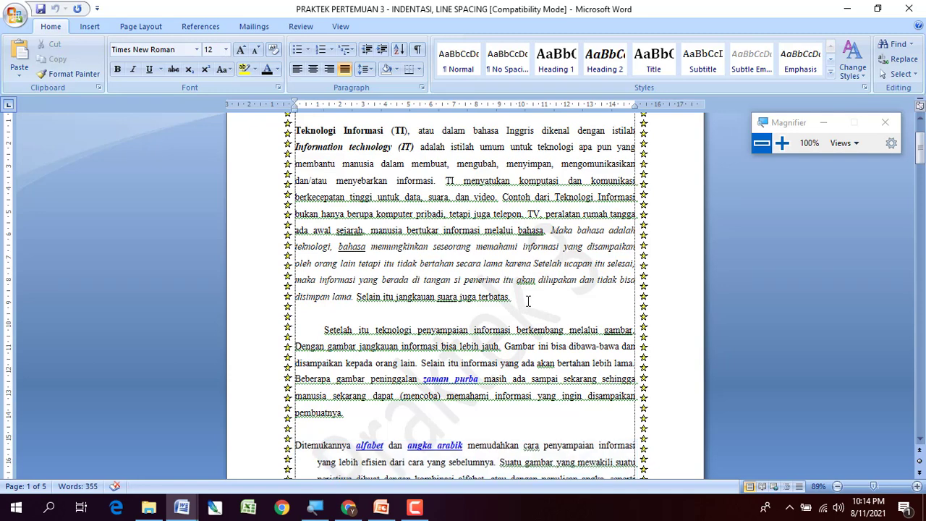
{"action": "scroll", "coordinate": [528, 297], "scroll_direction": "up", "scroll_amount": 1}
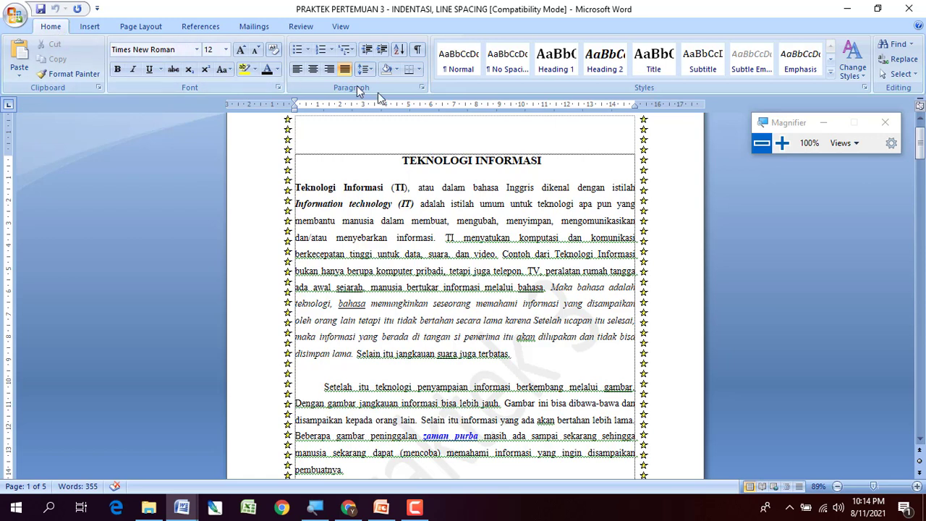
- View the special indentation options in the Paragraph settings, and close the dialog without changing anything
{"action": "left_click", "coordinate": [423, 88]}
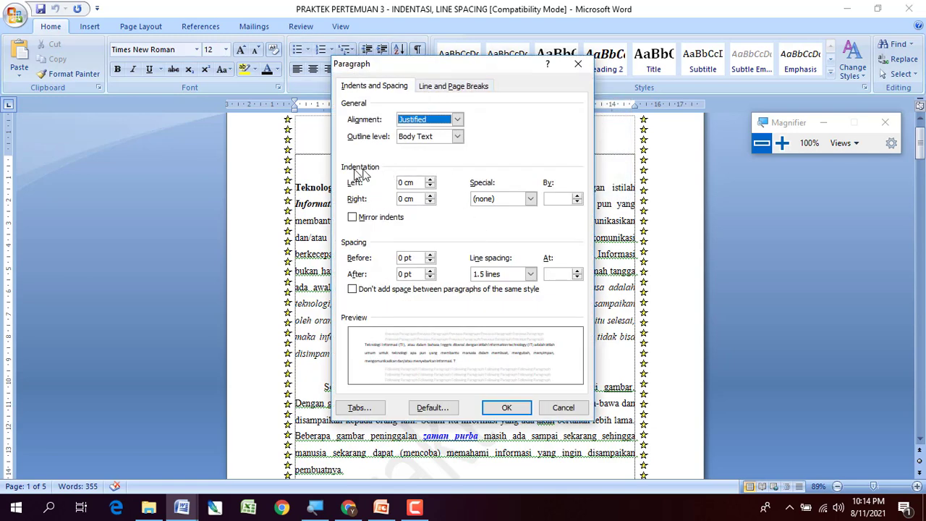
{"action": "left_click", "coordinate": [530, 199]}
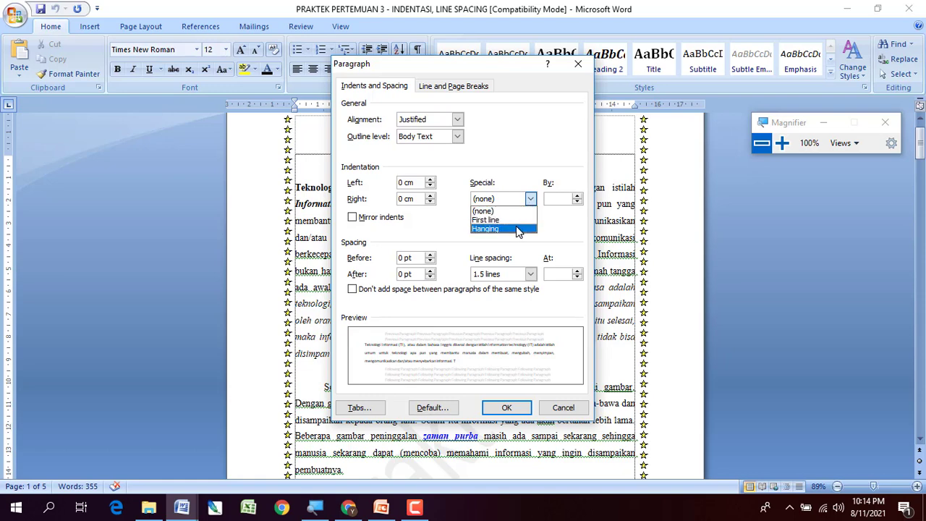
{"action": "left_click", "coordinate": [562, 408]}
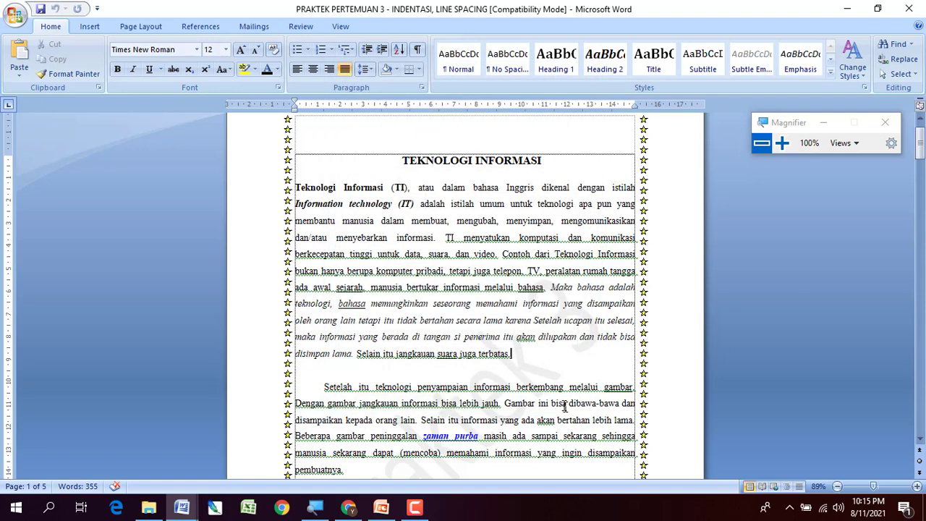
- Select each of the three body paragraphs in turn to compare their indentation and line layout with the ruler markers
{"action": "scroll", "coordinate": [320, 203], "scroll_direction": "up", "scroll_amount": 1}
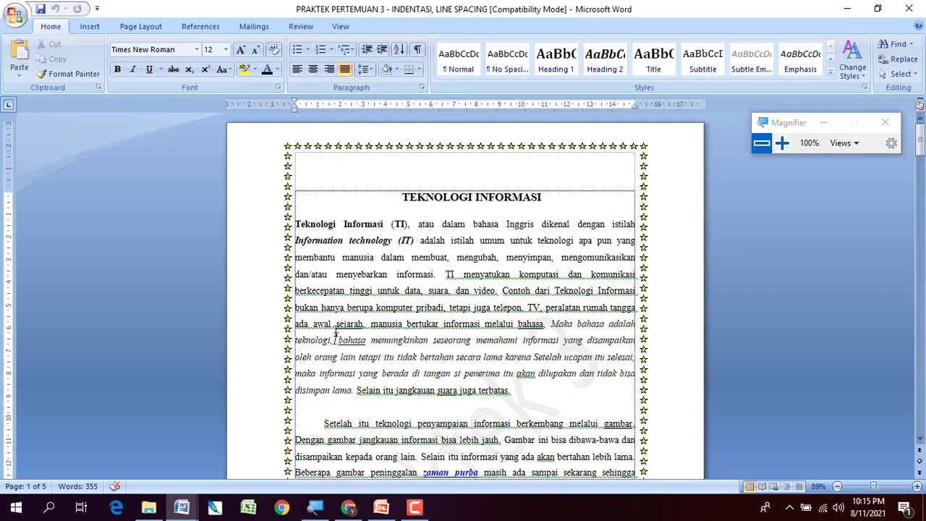
{"action": "scroll", "coordinate": [525, 316], "scroll_direction": "down", "scroll_amount": 1}
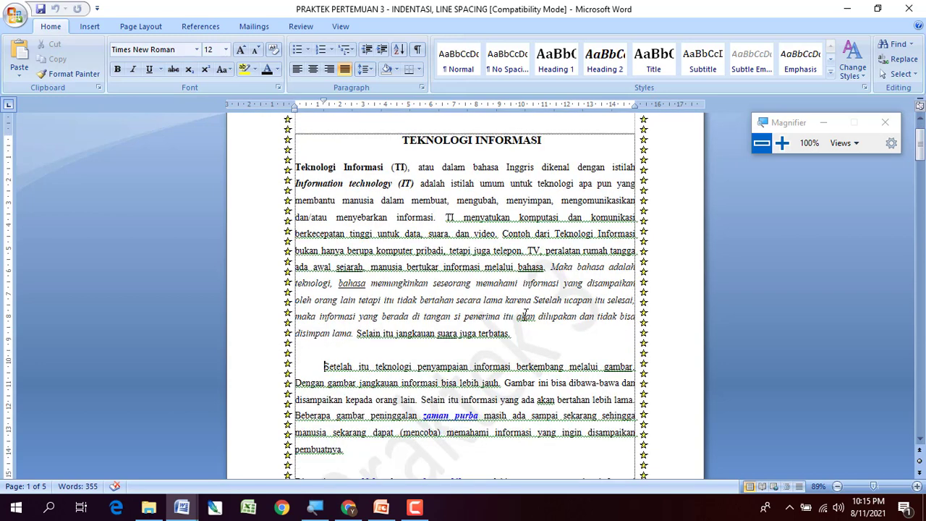
{"action": "left_click_drag", "start_coordinate": [296, 166], "coordinate": [459, 324]}
{"action": "scroll", "coordinate": [403, 289], "scroll_direction": "up", "scroll_amount": 1}
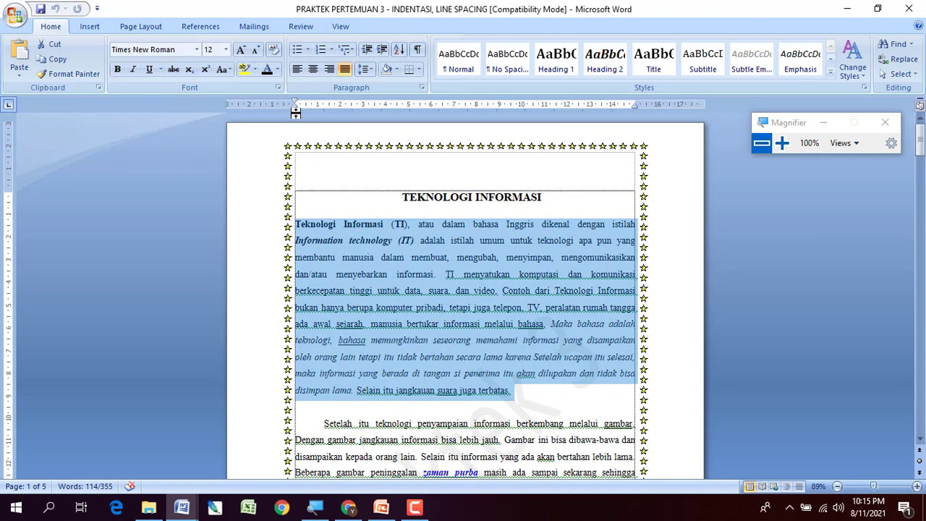
{"action": "left_click", "coordinate": [346, 228]}
{"action": "scroll", "coordinate": [347, 239], "scroll_direction": "down", "scroll_amount": 1}
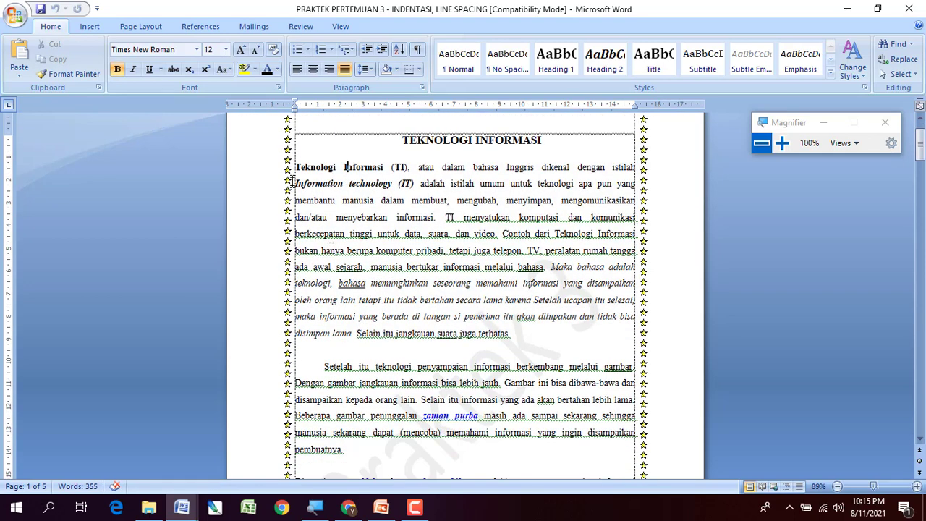
{"action": "left_click_drag", "start_coordinate": [289, 171], "coordinate": [519, 337]}
{"action": "scroll", "coordinate": [329, 309], "scroll_direction": "down", "scroll_amount": 1}
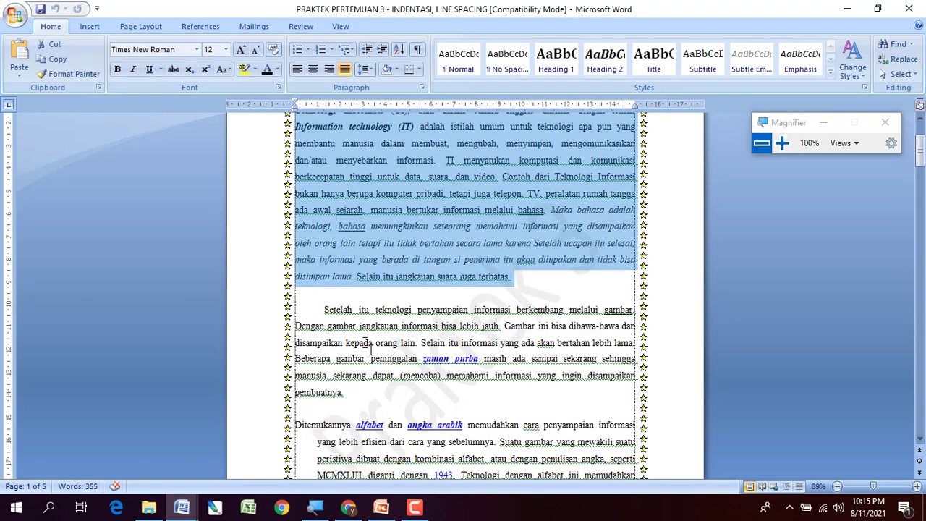
{"action": "left_click_drag", "start_coordinate": [324, 309], "coordinate": [359, 391]}
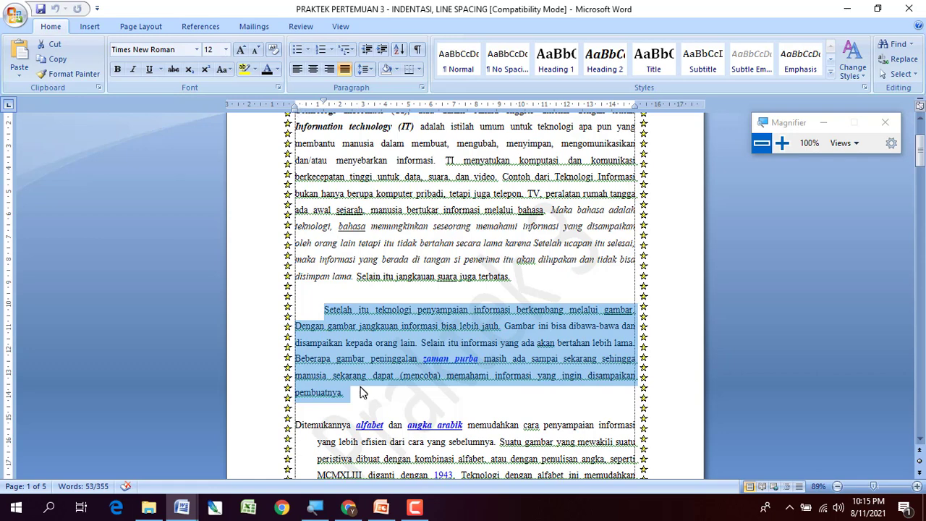
{"action": "scroll", "coordinate": [360, 389], "scroll_direction": "down", "scroll_amount": 2}
{"action": "left_click_drag", "start_coordinate": [296, 339], "coordinate": [438, 465]}
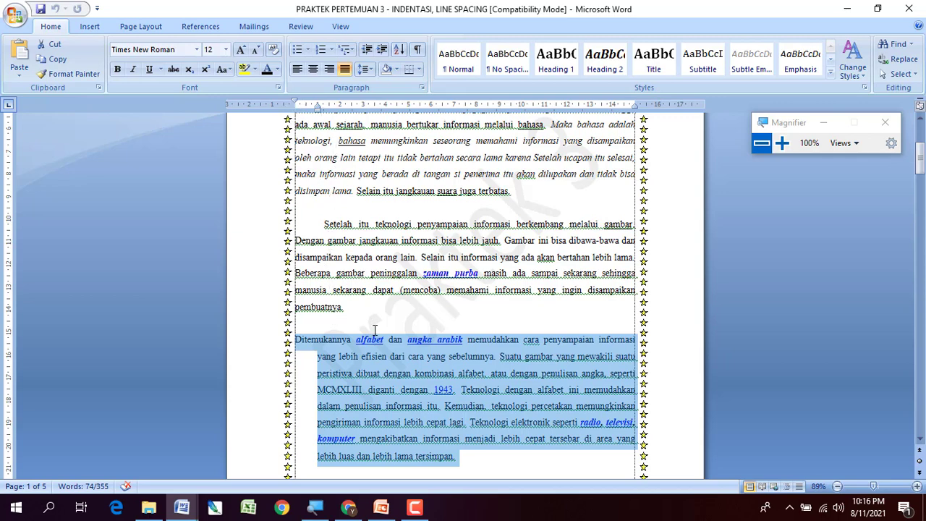
{"action": "left_click", "coordinate": [420, 311]}
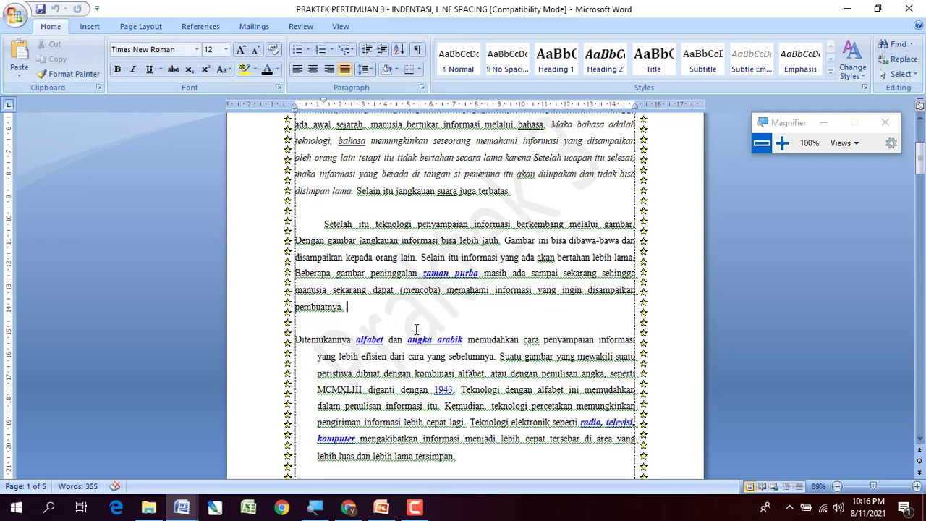
- Switch to the unformatted Document2 and set its zoom to 100%
{"action": "scroll", "coordinate": [418, 318], "scroll_direction": "up", "scroll_amount": 1}
{"action": "scroll", "coordinate": [417, 334], "scroll_direction": "up", "scroll_amount": 5}
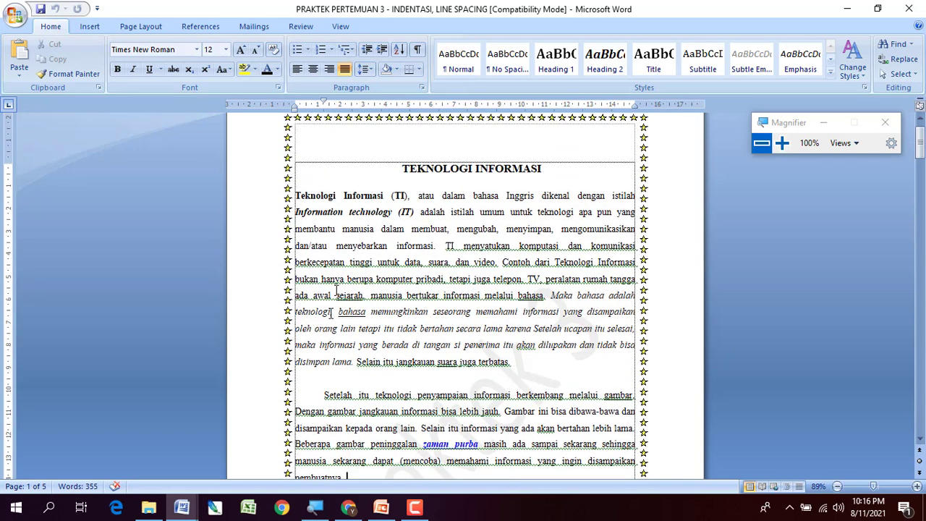
{"action": "mouse_move", "coordinate": [182, 506]}
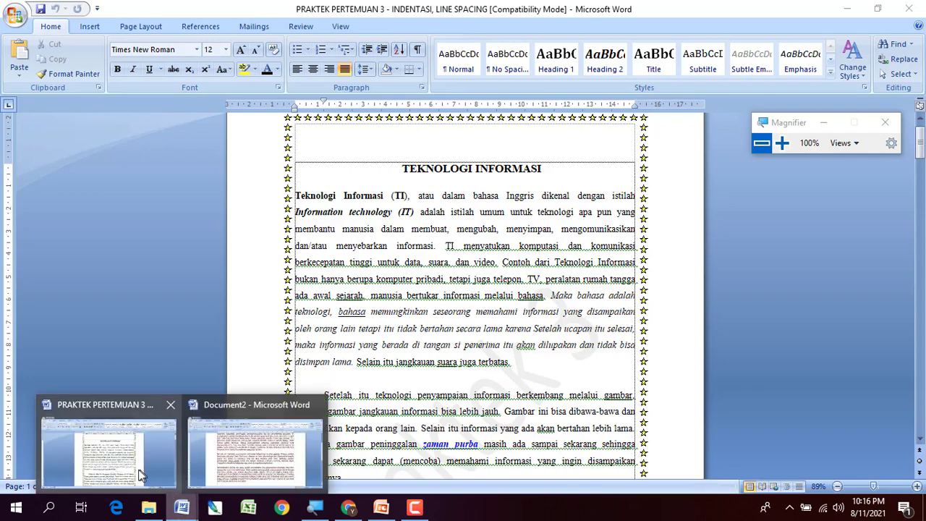
{"action": "left_click", "coordinate": [134, 468]}
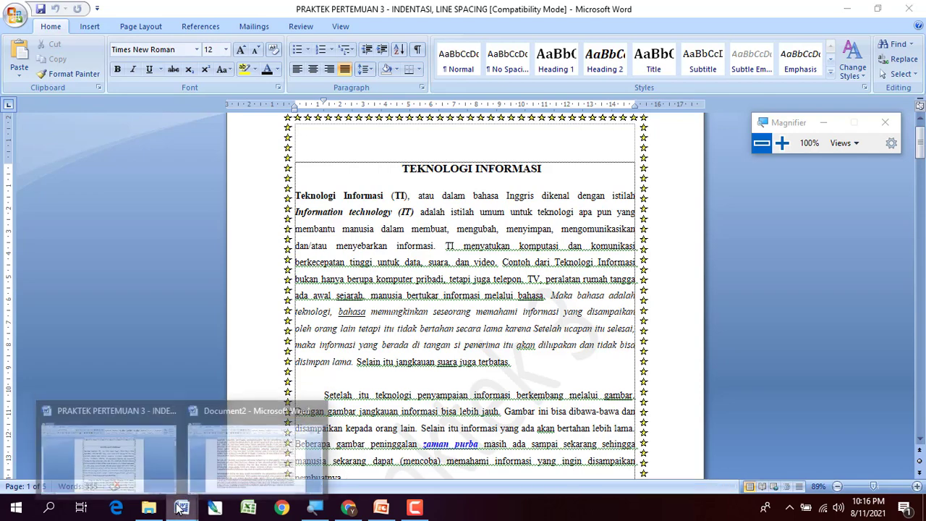
{"action": "left_click", "coordinate": [229, 457]}
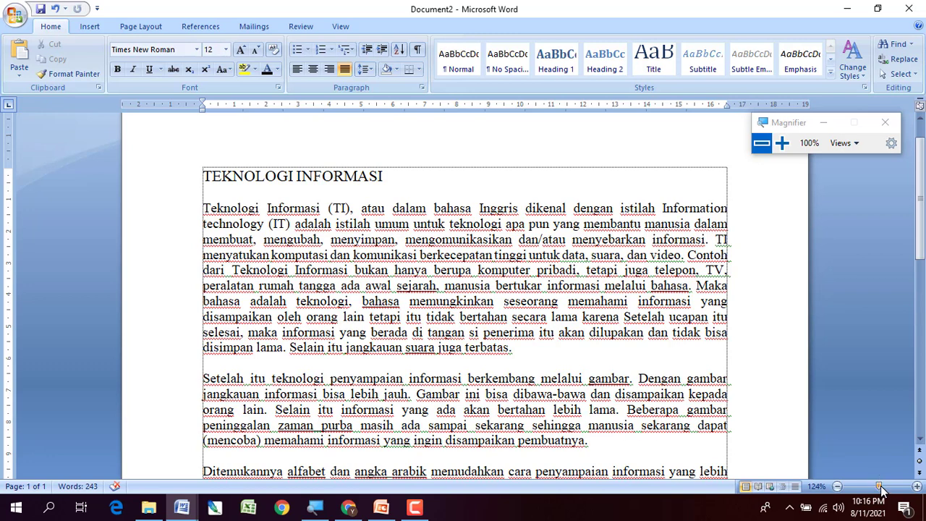
{"action": "left_click_drag", "start_coordinate": [880, 486], "coordinate": [880, 487]}
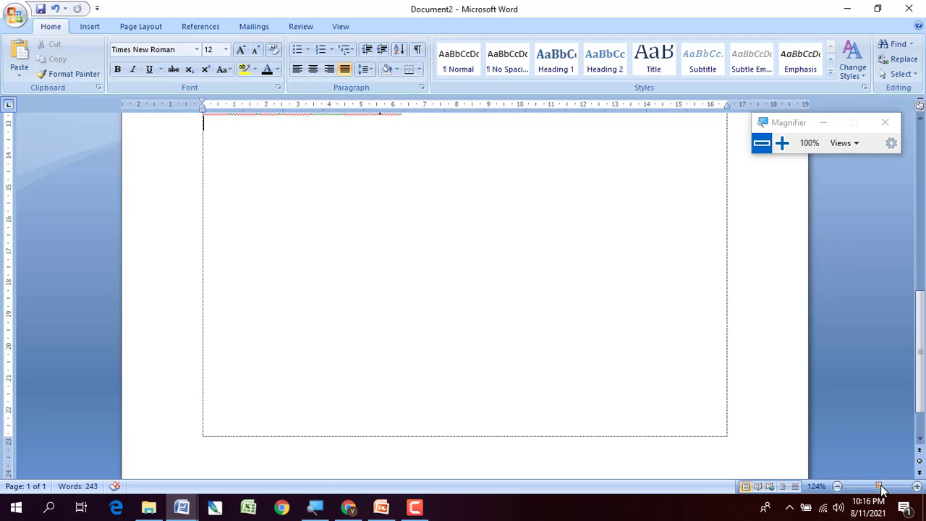
{"action": "left_click_drag", "start_coordinate": [879, 486], "coordinate": [876, 486]}
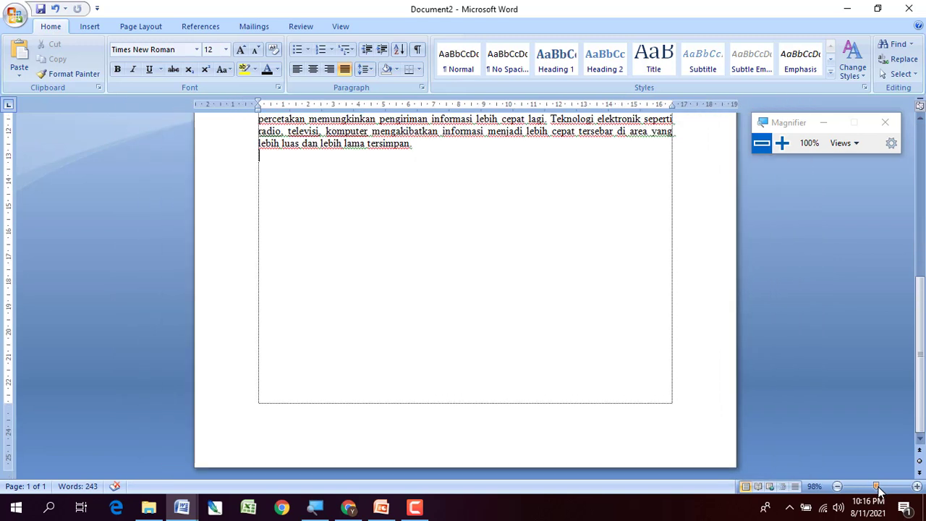
{"action": "left_click", "coordinate": [916, 486]}
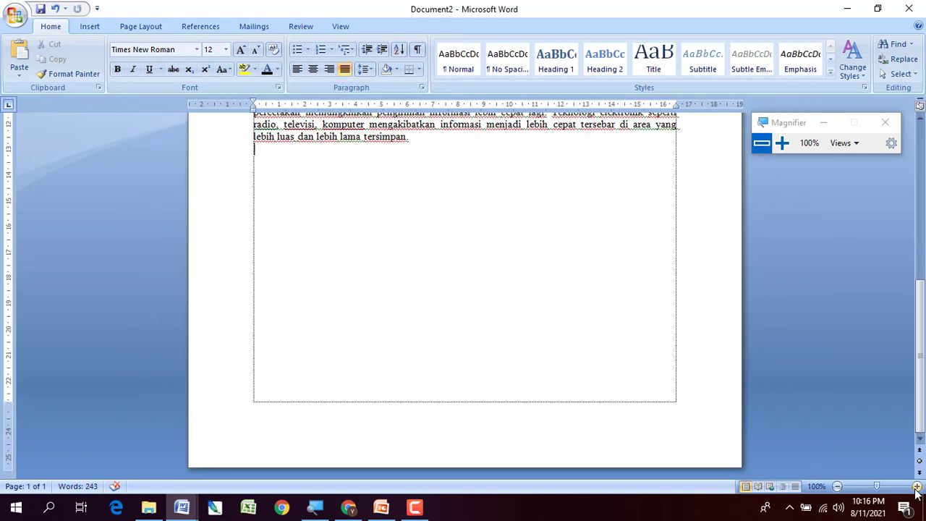
{"action": "scroll", "coordinate": [450, 384], "scroll_direction": "up", "scroll_amount": 15}
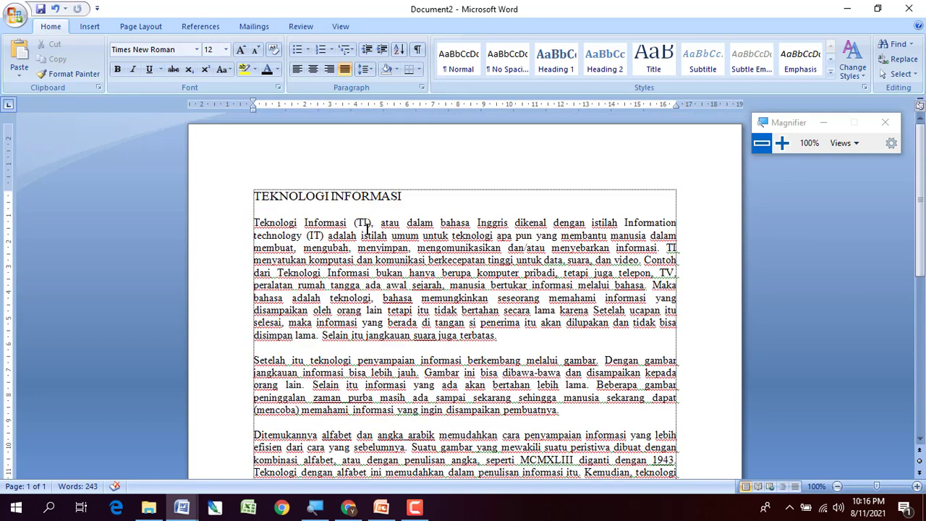
{"action": "scroll", "coordinate": [396, 265], "scroll_direction": "down", "scroll_amount": 1}
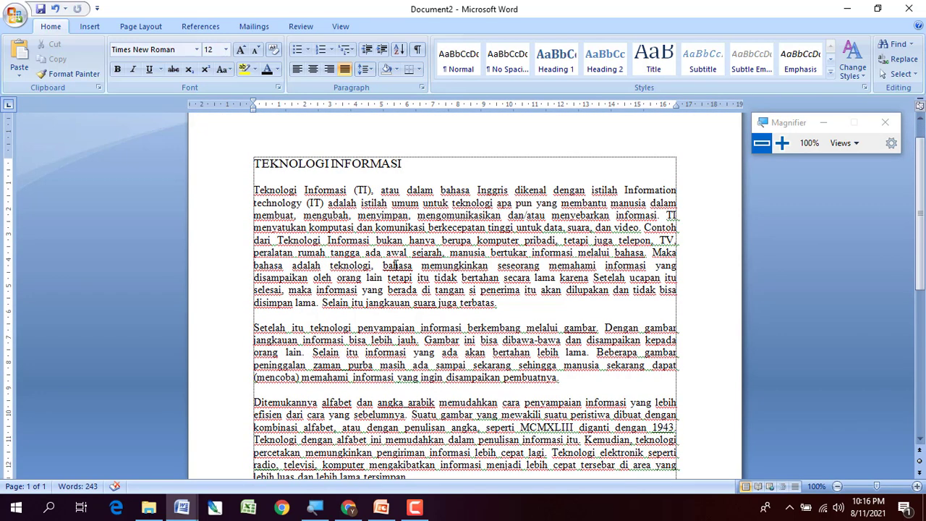
{"action": "left_click", "coordinate": [16, 15]}
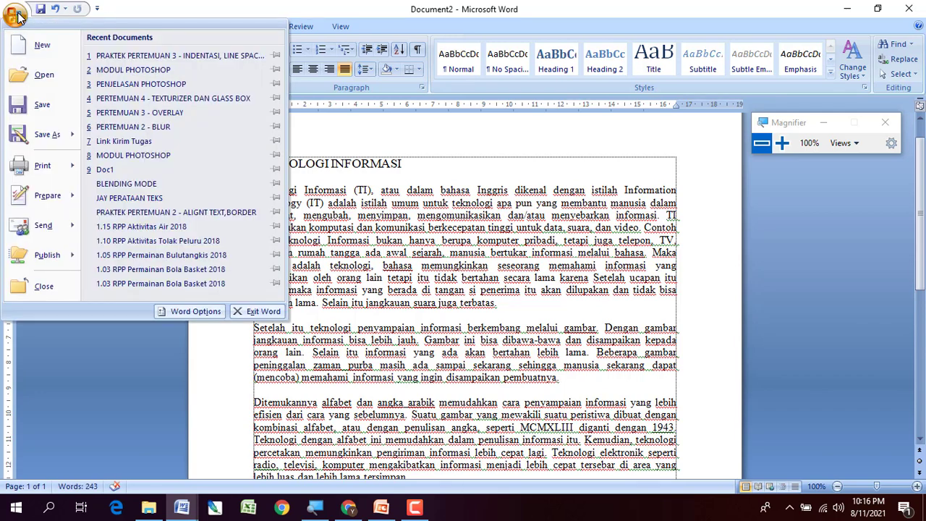
{"action": "left_click", "coordinate": [32, 55]}
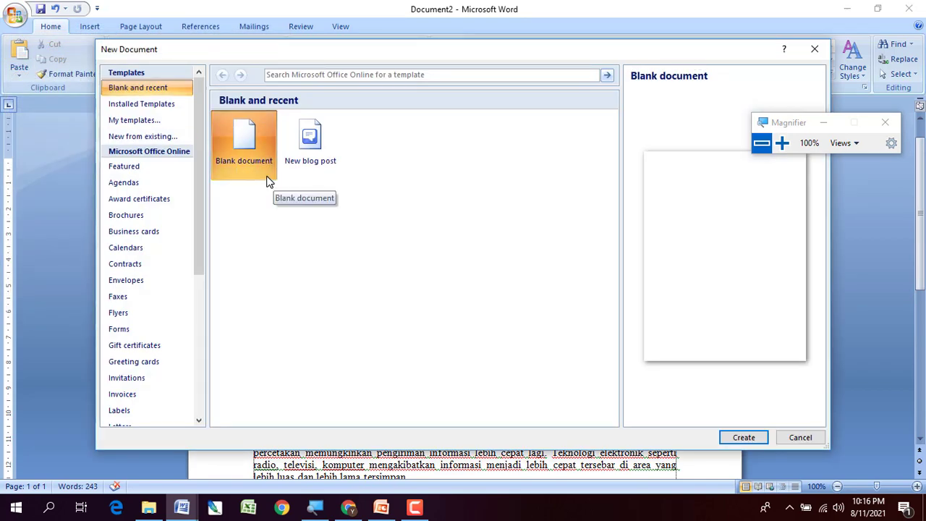
{"action": "left_click", "coordinate": [800, 438]}
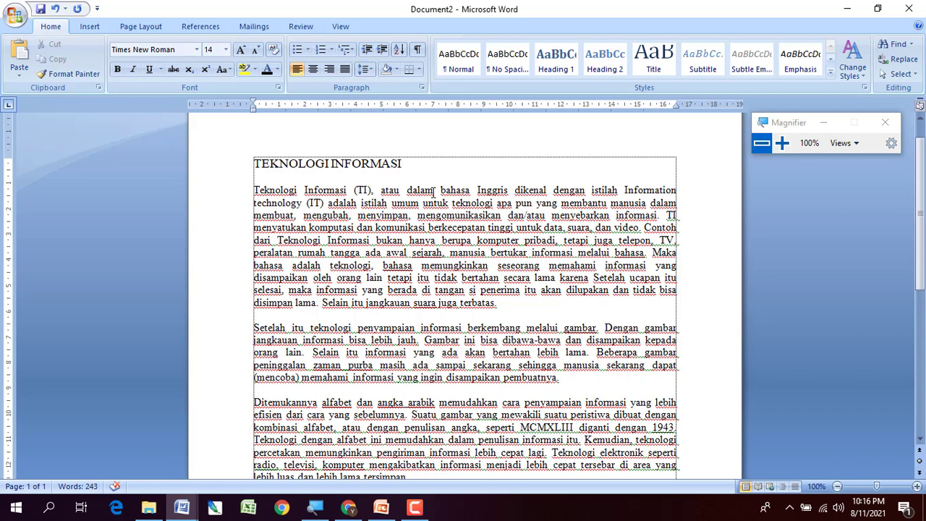
- Set the document's paper size to A4 210 x 297 mm in the page setup
{"action": "left_click", "coordinate": [139, 27]}
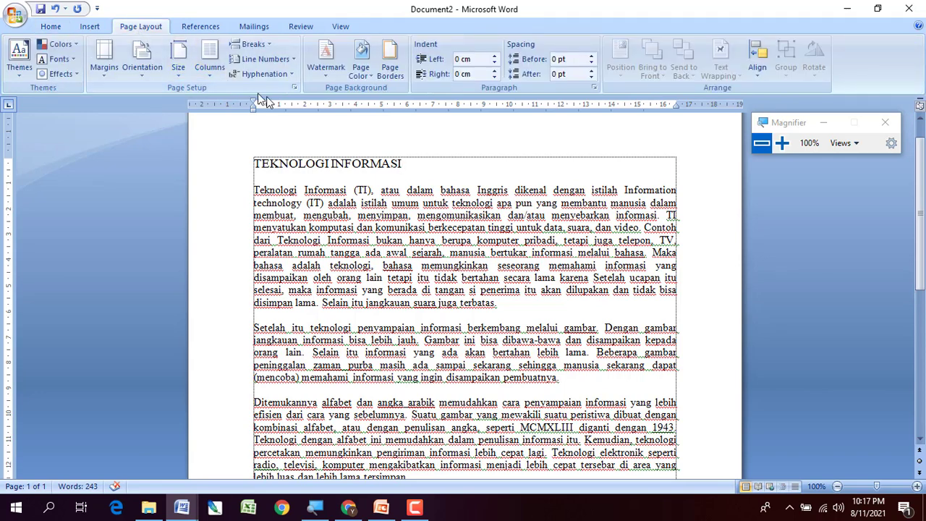
{"action": "left_click", "coordinate": [296, 89]}
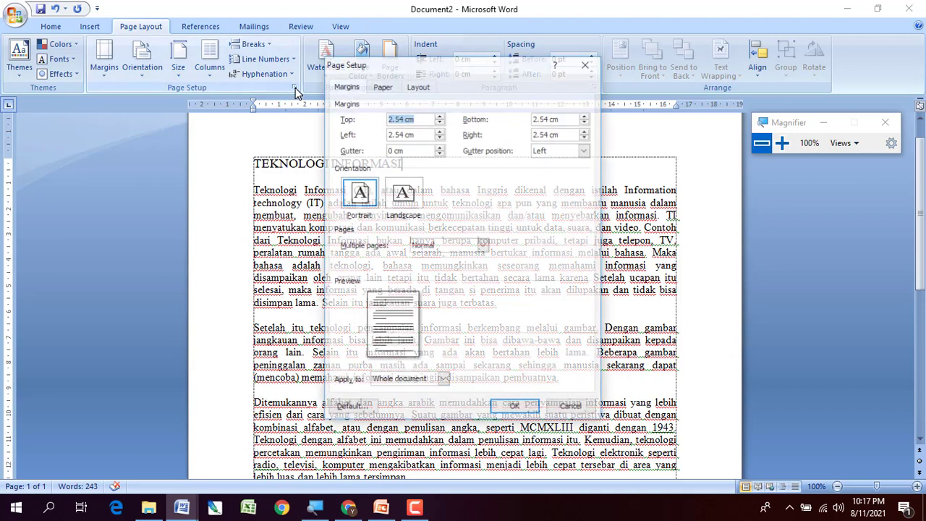
{"action": "left_click", "coordinate": [380, 88]}
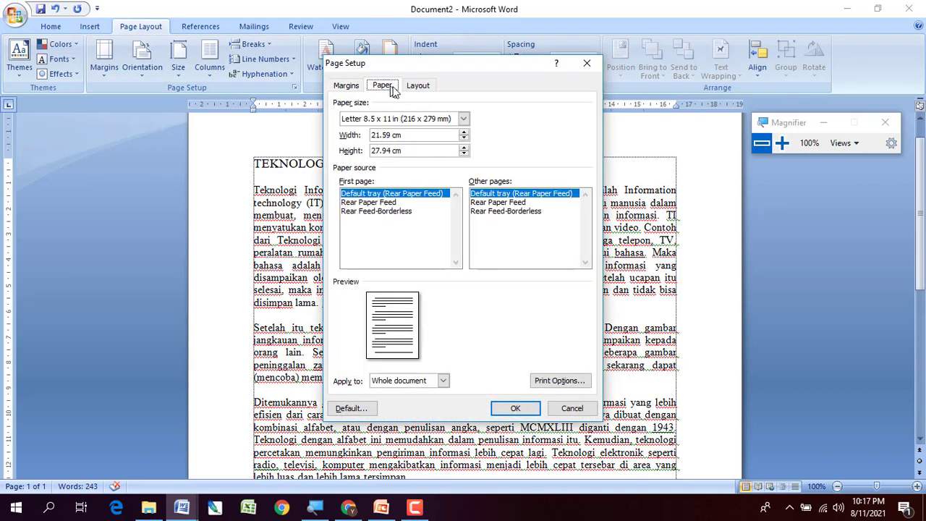
{"action": "left_click", "coordinate": [463, 119]}
{"action": "scroll", "coordinate": [460, 150], "scroll_direction": "up", "scroll_amount": 5}
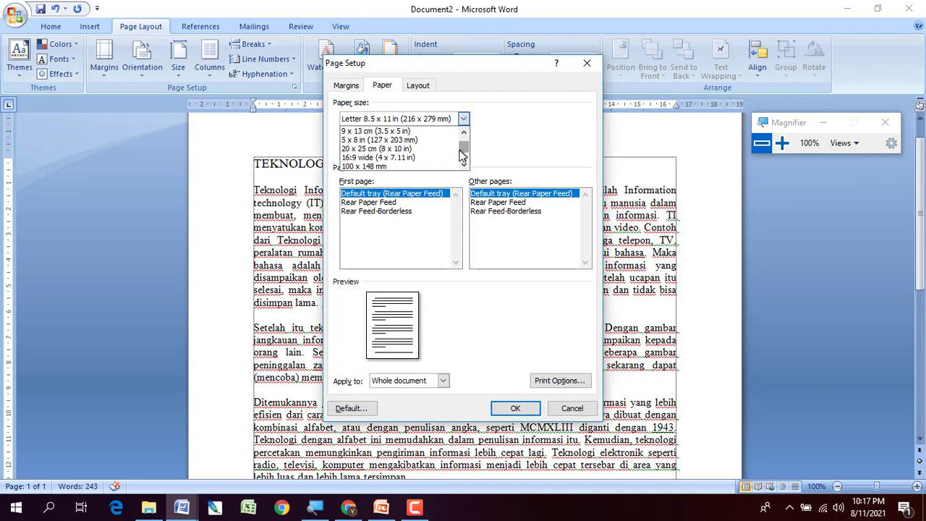
{"action": "scroll", "coordinate": [416, 164], "scroll_direction": "down", "scroll_amount": 3}
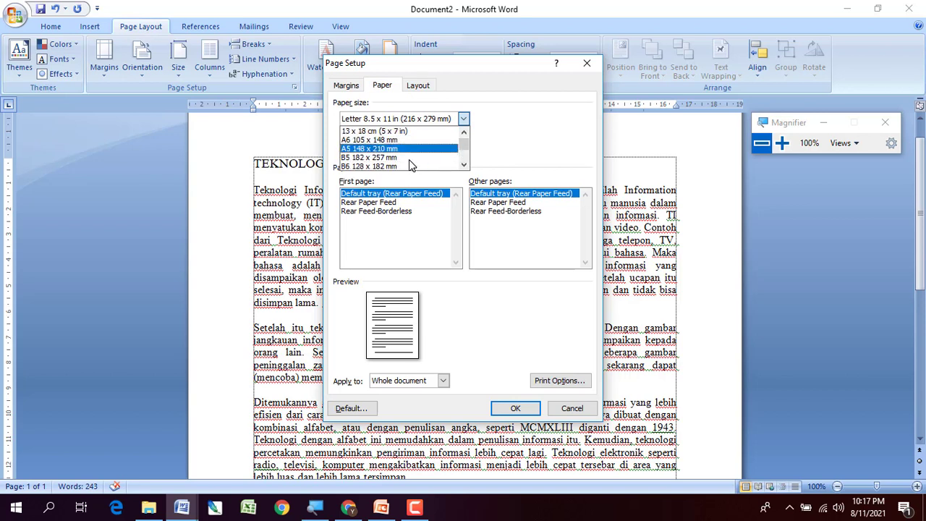
{"action": "scroll", "coordinate": [409, 159], "scroll_direction": "up", "scroll_amount": 3}
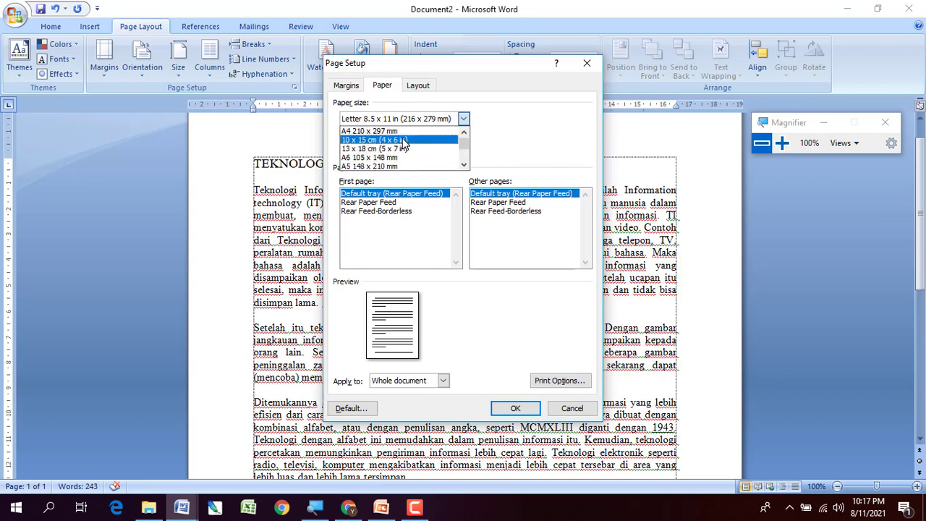
{"action": "left_click", "coordinate": [411, 132]}
- Set the top, left, bottom and right page margins to 3 cm and apply the page setup
{"action": "left_click", "coordinate": [345, 86]}
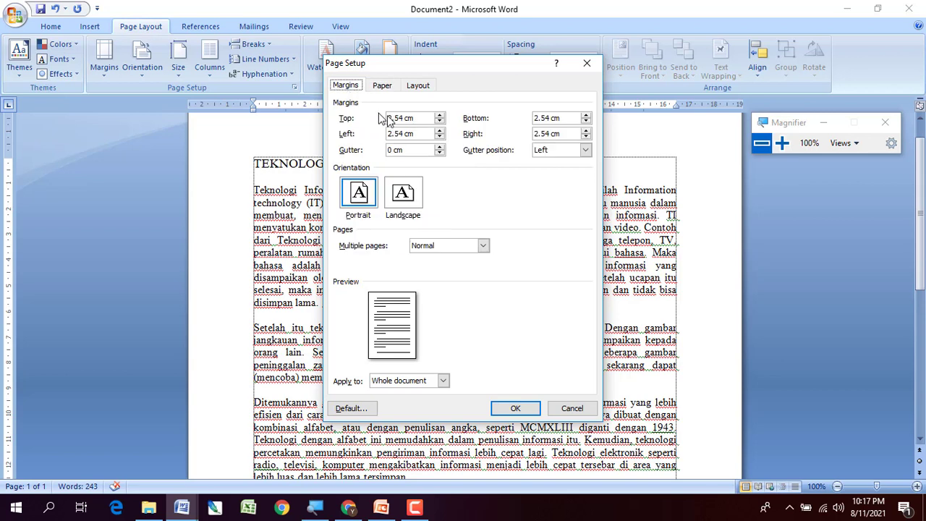
{"action": "left_click", "coordinate": [439, 118]}
{"action": "left_click", "coordinate": [439, 118]}
{"action": "left_click", "coordinate": [439, 118]}
{"action": "left_click", "coordinate": [440, 118]}
{"action": "left_click", "coordinate": [439, 118]}
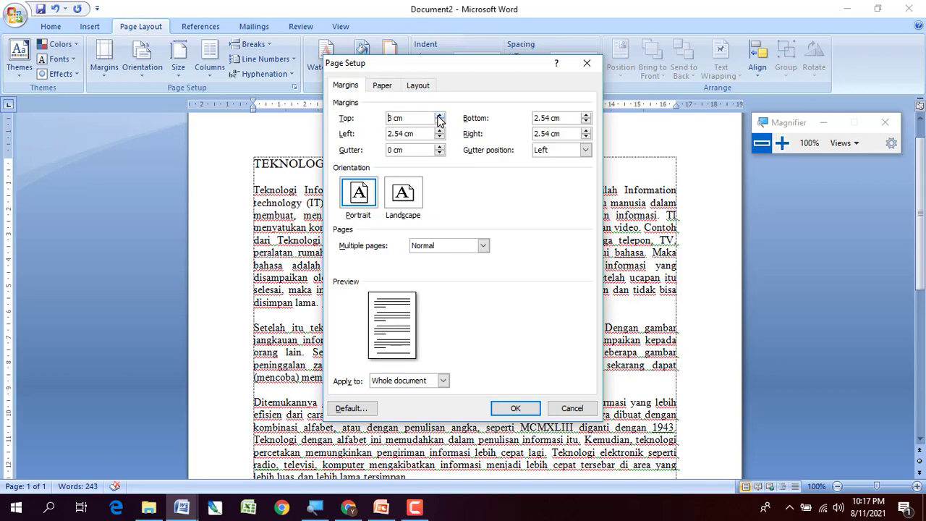
{"action": "left_click", "coordinate": [437, 131]}
{"action": "left_click", "coordinate": [585, 116]}
{"action": "left_click", "coordinate": [586, 116]}
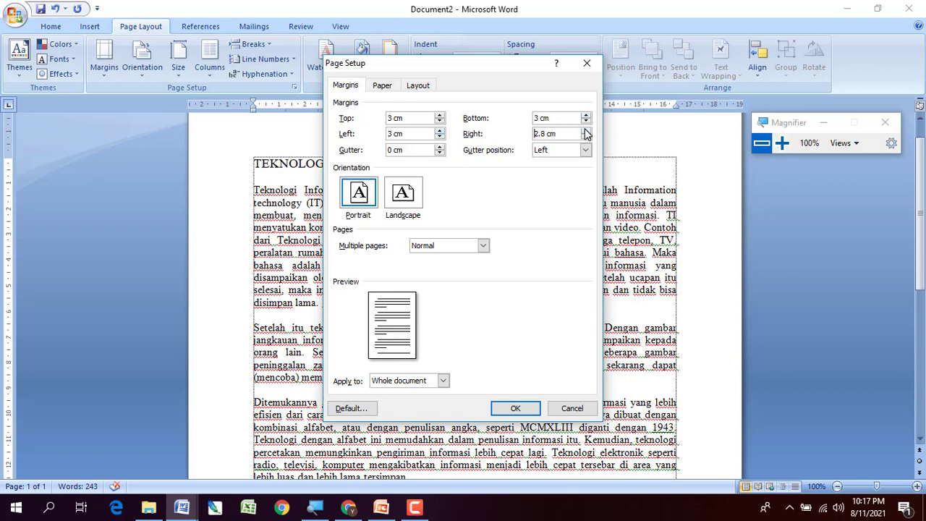
{"action": "left_click", "coordinate": [585, 131]}
{"action": "left_click", "coordinate": [516, 409]}
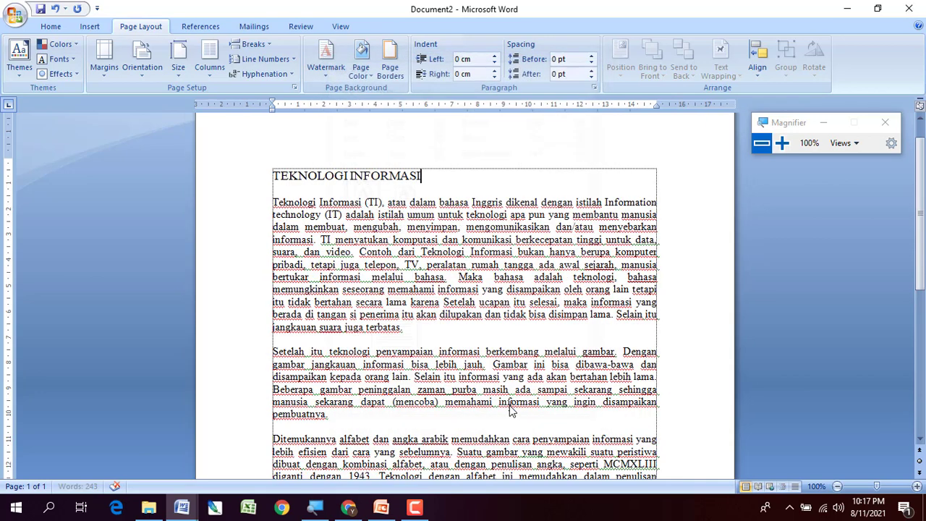
- Review the document, select its whole text and view the available font sizes without choosing one
{"action": "left_click", "coordinate": [497, 173]}
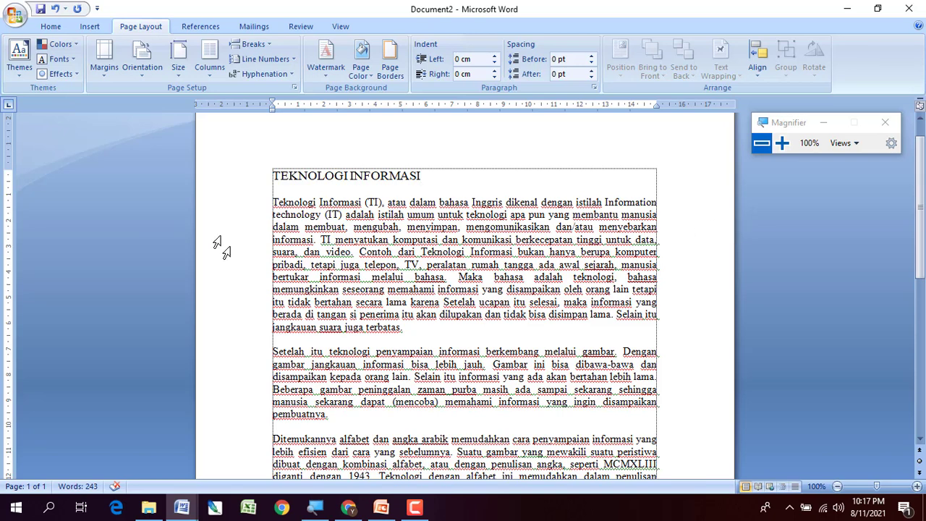
{"action": "scroll", "coordinate": [457, 332], "scroll_direction": "down", "scroll_amount": 1}
{"action": "scroll", "coordinate": [457, 333], "scroll_direction": "down", "scroll_amount": 5}
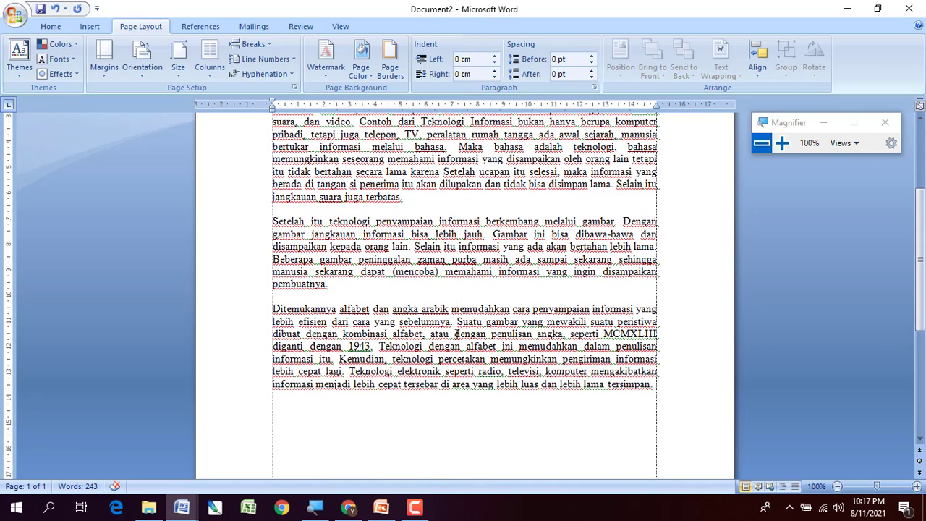
{"action": "scroll", "coordinate": [457, 333], "scroll_direction": "up", "scroll_amount": 7}
{"action": "left_click", "coordinate": [49, 26]}
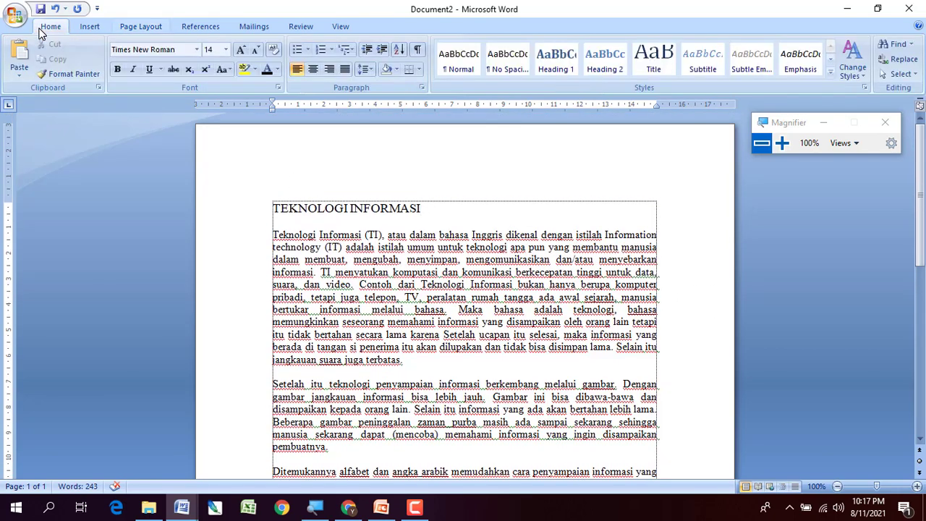
{"action": "left_click_drag", "start_coordinate": [268, 207], "coordinate": [661, 388]}
{"action": "scroll", "coordinate": [427, 359], "scroll_direction": "up", "scroll_amount": 2}
{"action": "scroll", "coordinate": [426, 359], "scroll_direction": "up", "scroll_amount": 1}
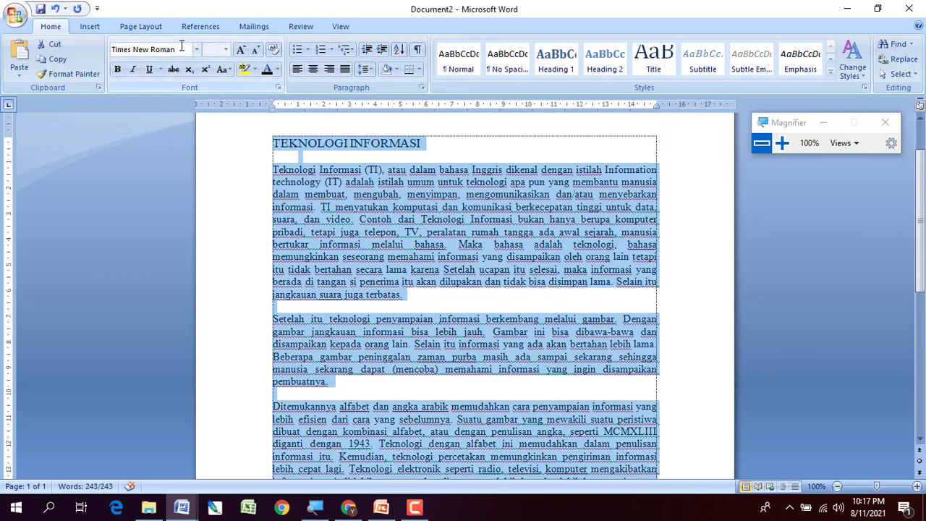
{"action": "left_click", "coordinate": [226, 51]}
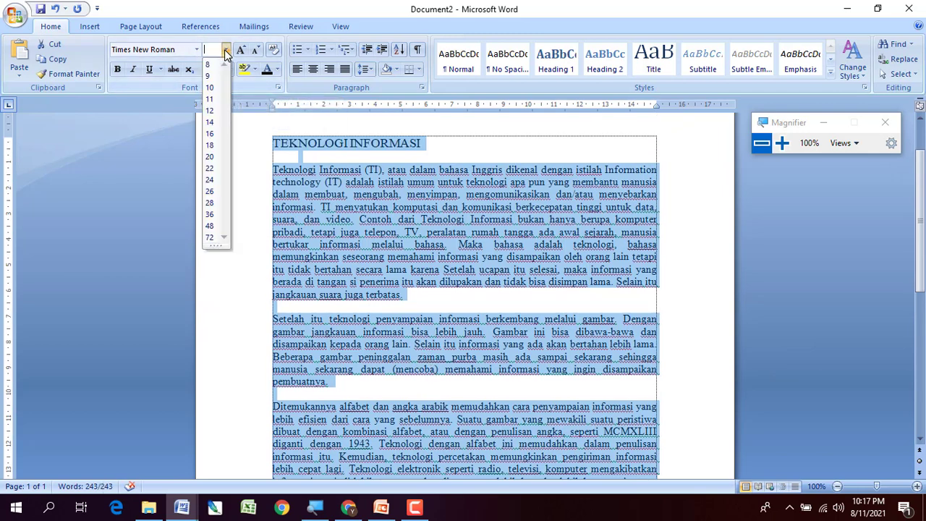
{"action": "left_click", "coordinate": [396, 145]}
- Select the title and the body paragraphs separately to check the font size of each
{"action": "left_click", "coordinate": [429, 143]}
{"action": "left_click_drag", "start_coordinate": [429, 143], "coordinate": [272, 143]}
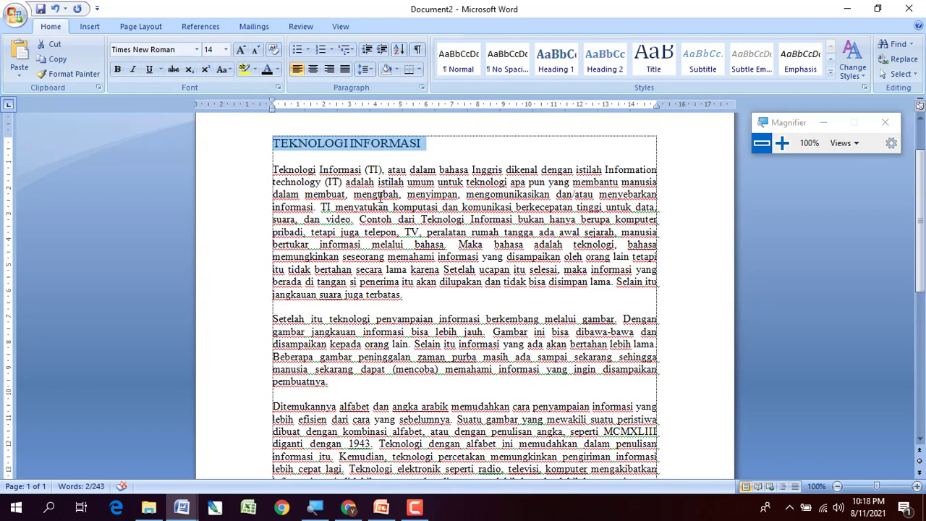
{"action": "left_click", "coordinate": [274, 168]}
{"action": "left_click_drag", "start_coordinate": [275, 168], "coordinate": [489, 413]}
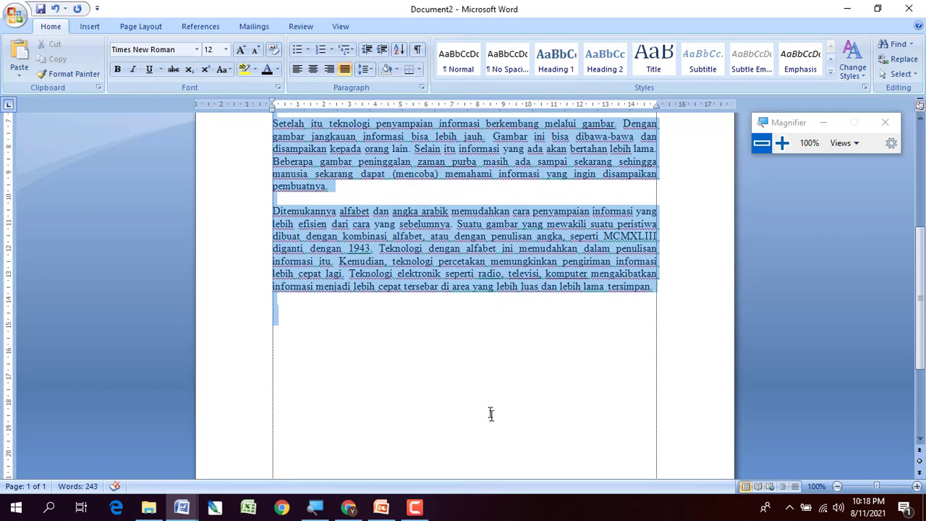
{"action": "scroll", "coordinate": [308, 236], "scroll_direction": "up", "scroll_amount": 7}
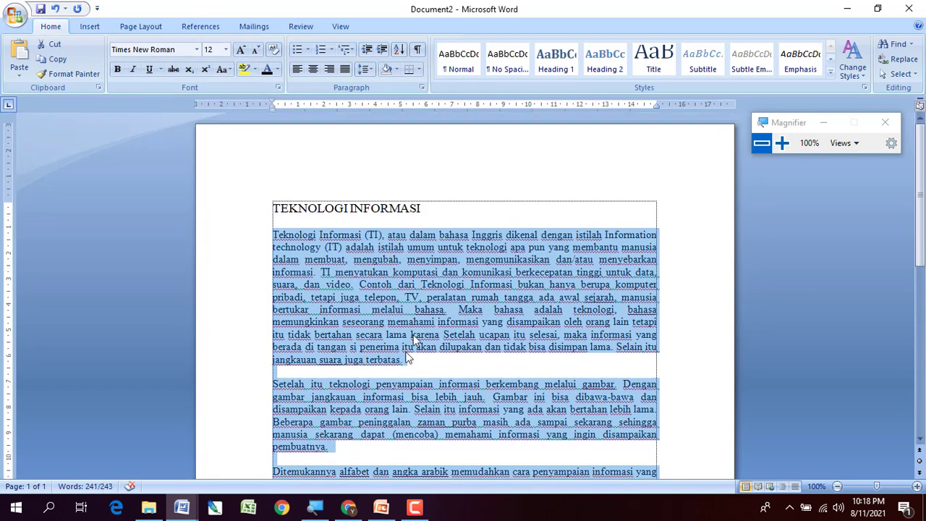
- Centre the TEKNOLOGI INFORMASI title and make it bold
{"action": "left_click", "coordinate": [447, 210]}
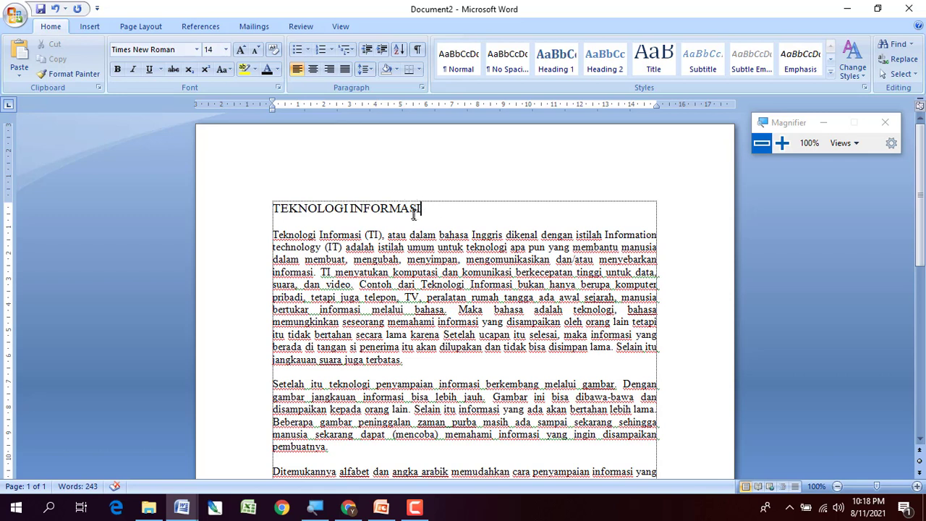
{"action": "left_click_drag", "start_coordinate": [422, 208], "coordinate": [274, 209]}
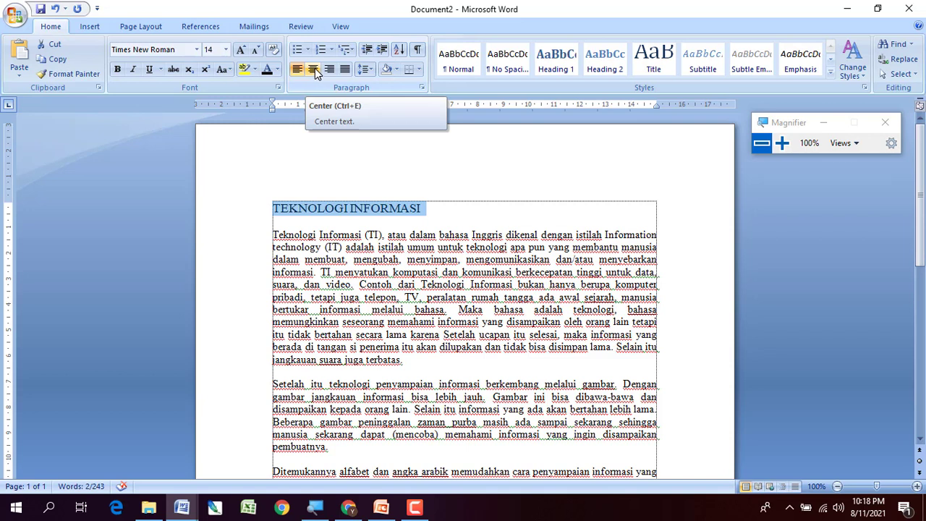
{"action": "left_click", "coordinate": [315, 68]}
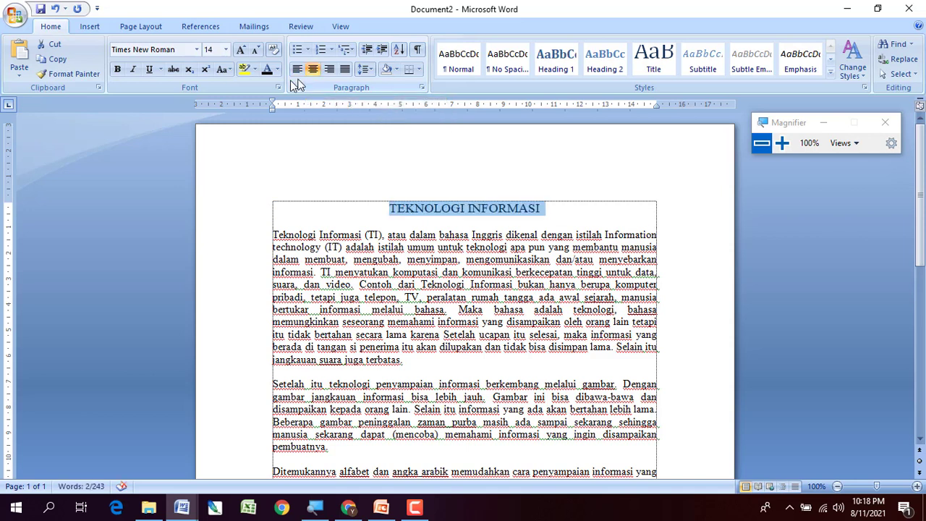
{"action": "left_click", "coordinate": [117, 70]}
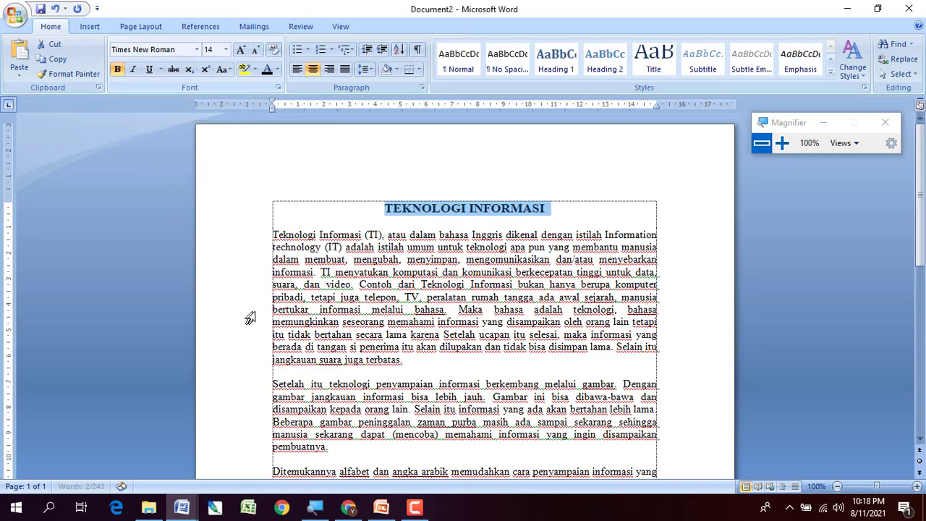
{"action": "left_click", "coordinate": [332, 296]}
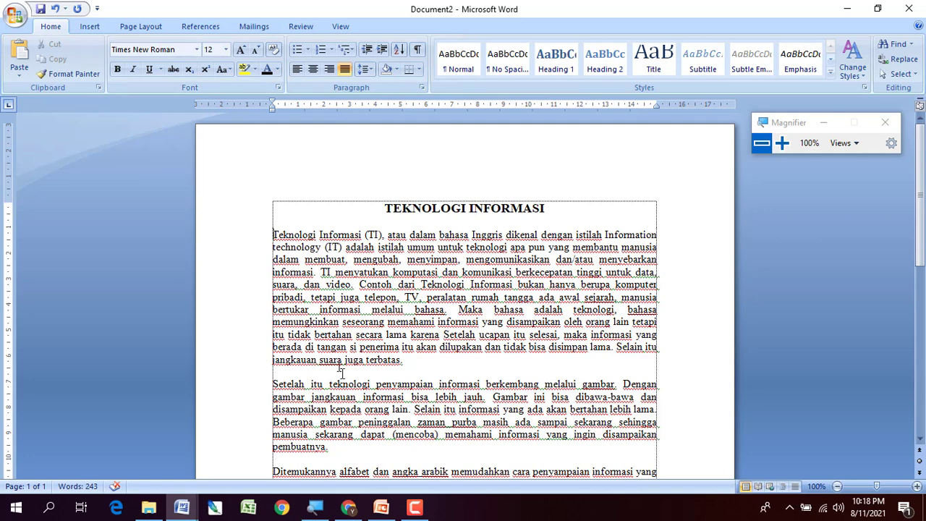
- Switch to the INDENTATION slide in PowerPoint, read the Left Indent explanation, and return to Document2 in Word
{"action": "left_click", "coordinate": [381, 507]}
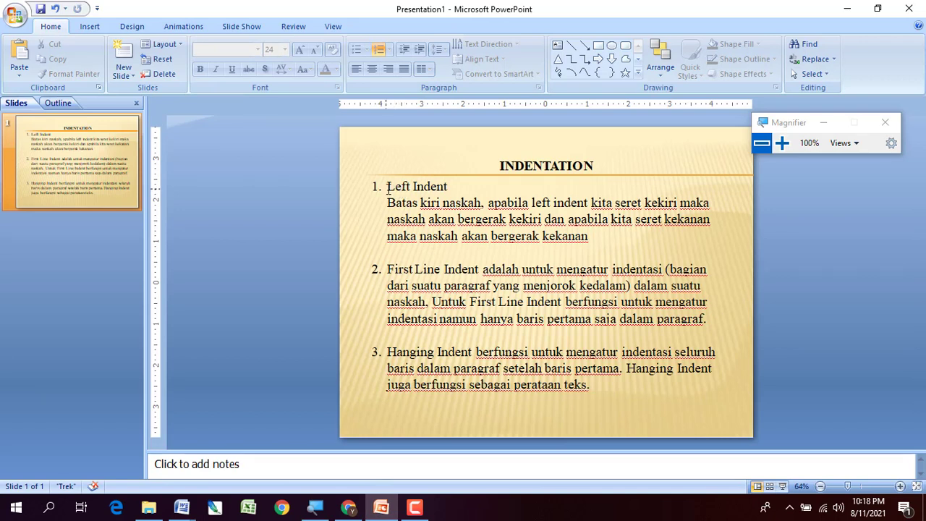
{"action": "left_click_drag", "start_coordinate": [388, 190], "coordinate": [577, 239]}
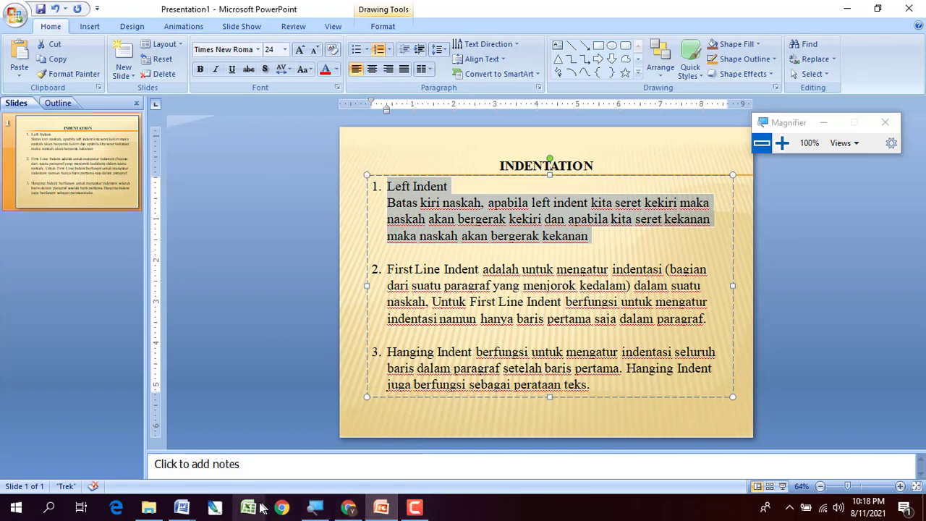
{"action": "left_click", "coordinate": [231, 319]}
{"action": "mouse_move", "coordinate": [182, 507]}
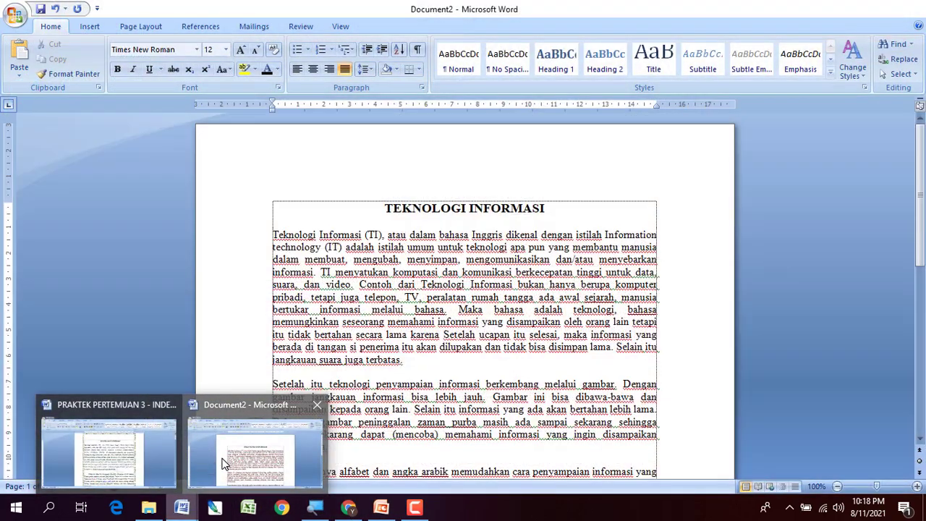
{"action": "left_click", "coordinate": [217, 463]}
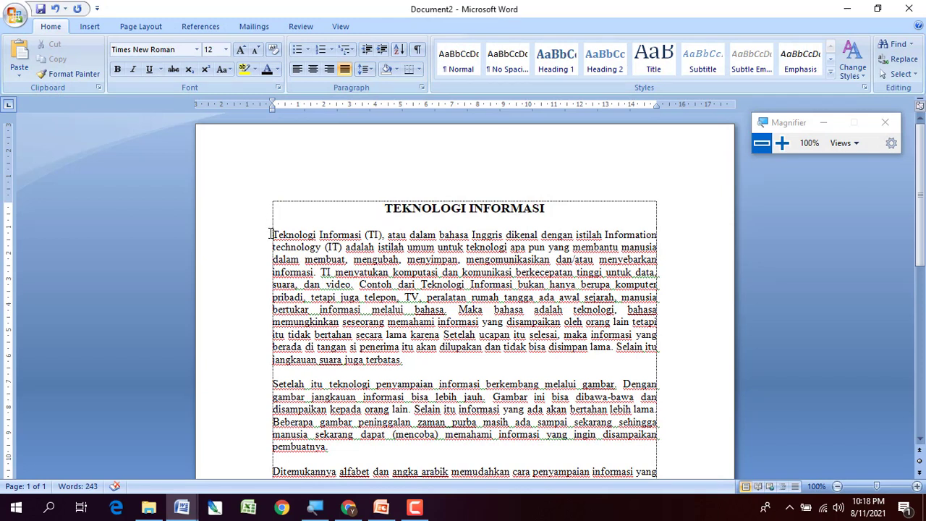
- Try a left indent of 2 cm on the first body paragraph, and return the indent to the left margin
{"action": "left_click_drag", "start_coordinate": [269, 234], "coordinate": [407, 360]}
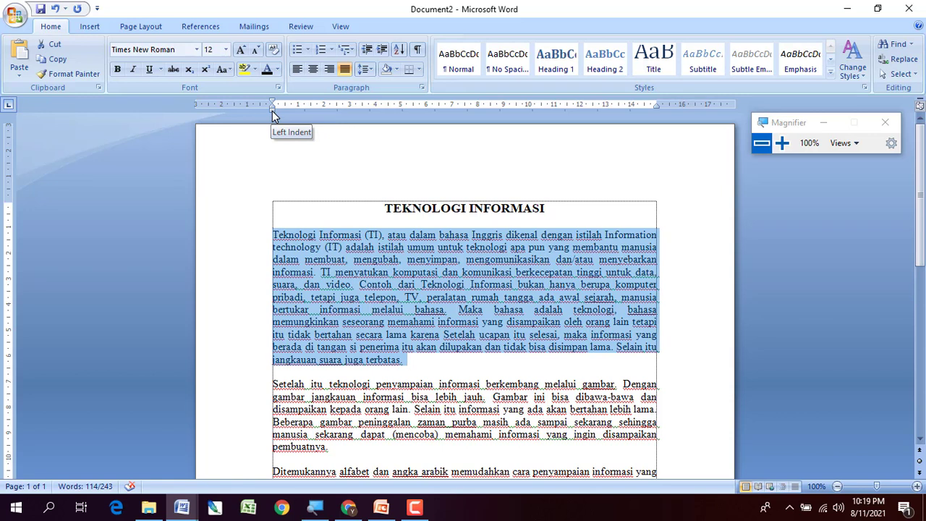
{"action": "left_click_drag", "start_coordinate": [273, 114], "coordinate": [323, 111]}
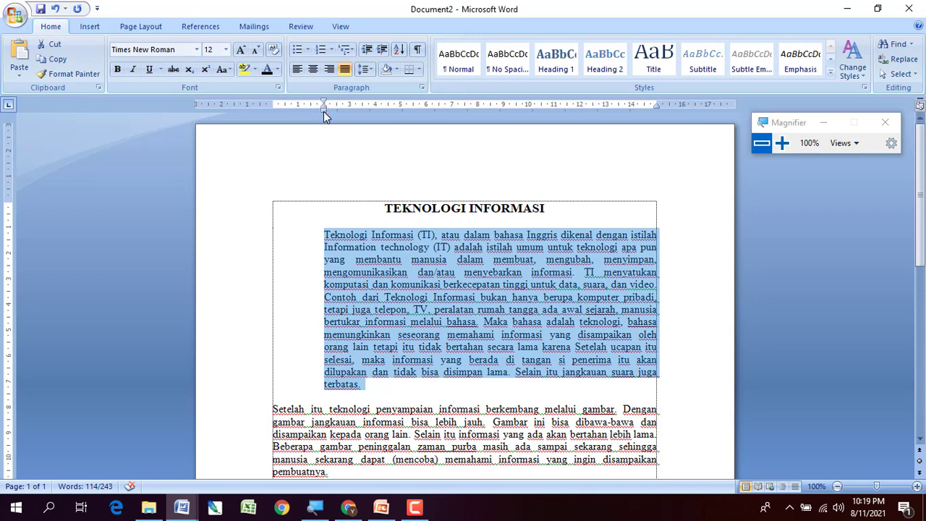
{"action": "left_click_drag", "start_coordinate": [323, 110], "coordinate": [272, 114]}
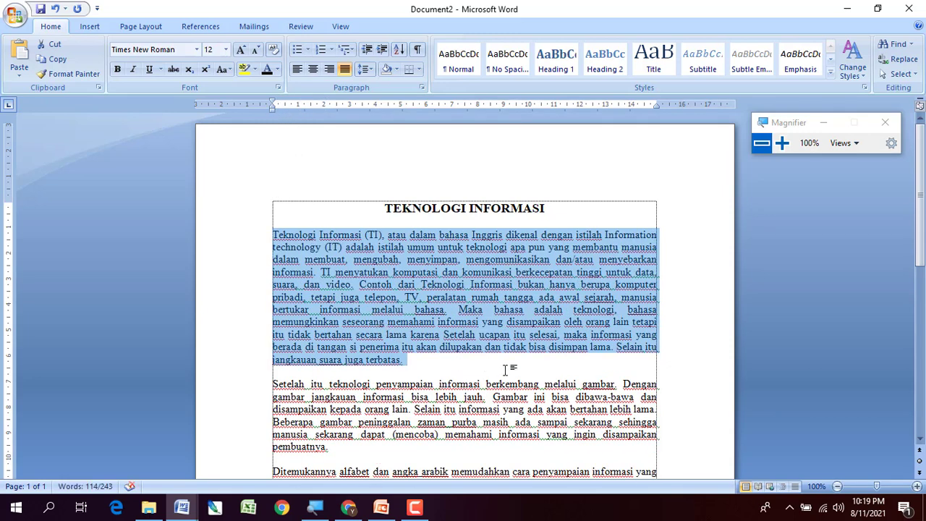
{"action": "left_click", "coordinate": [447, 364]}
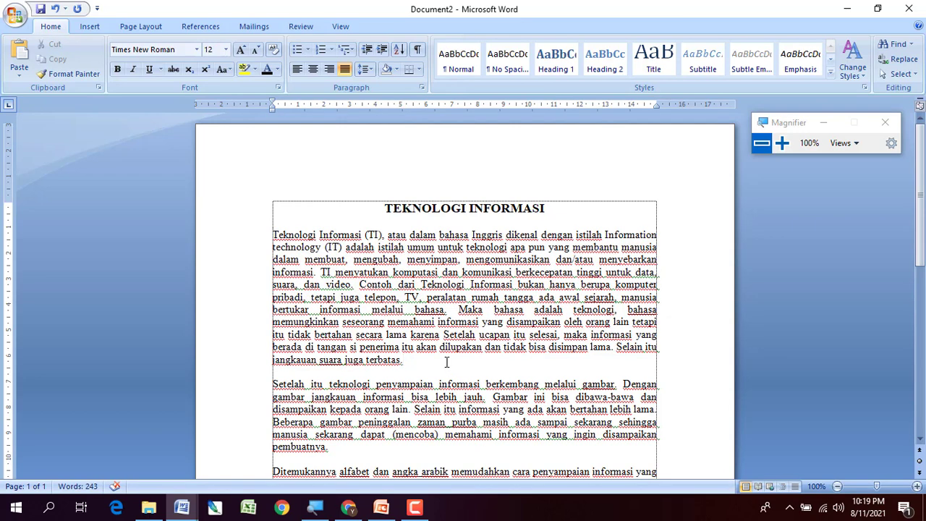
- Try a left indent of 3 cm on all three body paragraphs together, and move it back to 0 cm
{"action": "scroll", "coordinate": [447, 361], "scroll_direction": "down", "scroll_amount": 6}
{"action": "scroll", "coordinate": [507, 363], "scroll_direction": "up", "scroll_amount": 3}
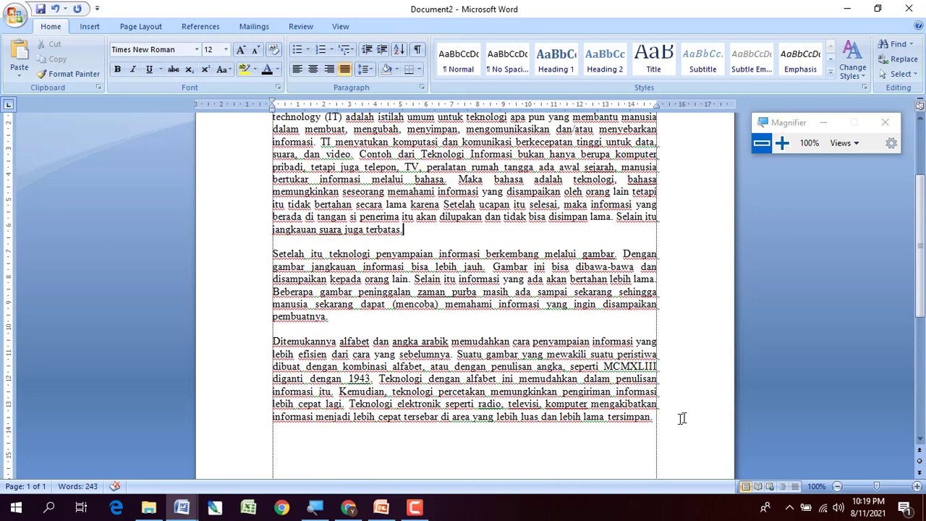
{"action": "left_click_drag", "start_coordinate": [681, 418], "coordinate": [273, 172]}
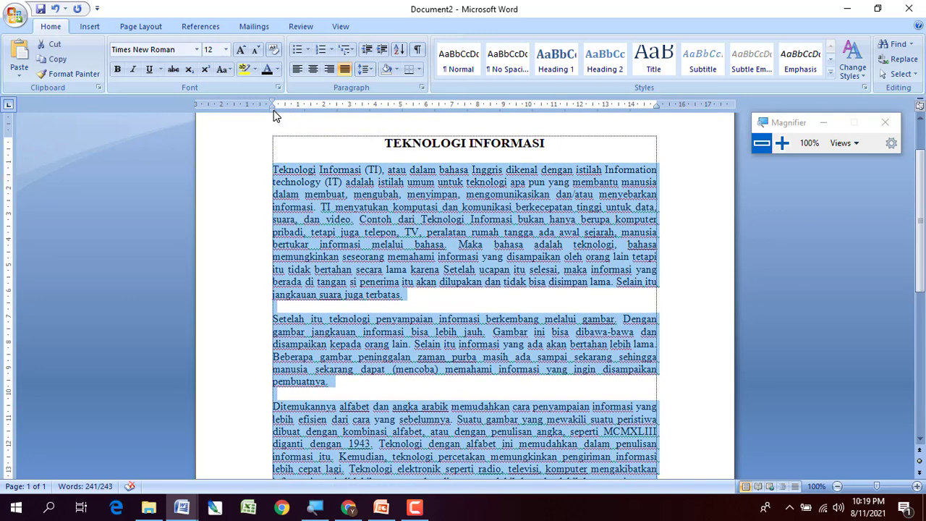
{"action": "mouse_move", "coordinate": [274, 116]}
{"action": "left_mouse_down"}
{"action": "mouse_move", "coordinate": [354, 126]}
{"action": "mouse_move", "coordinate": [347, 123]}
{"action": "left_mouse_up"}
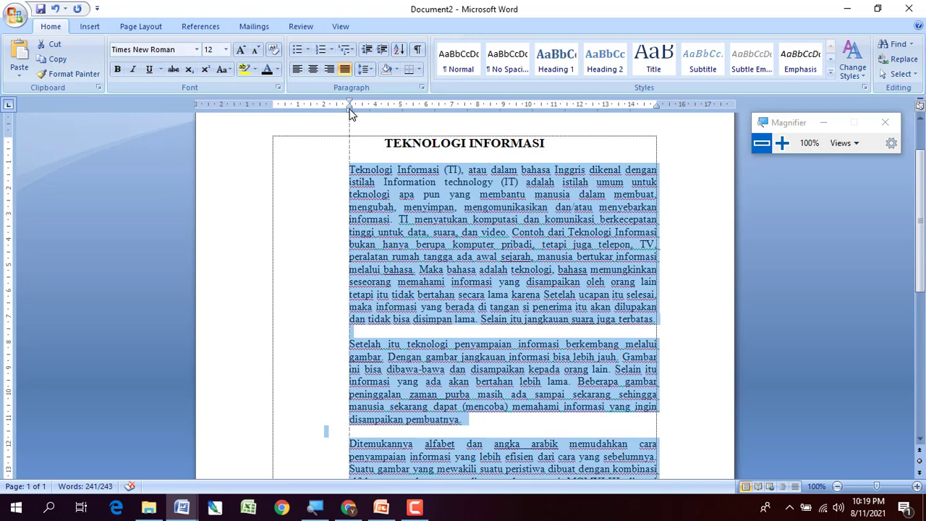
{"action": "left_click_drag", "start_coordinate": [350, 105], "coordinate": [273, 116]}
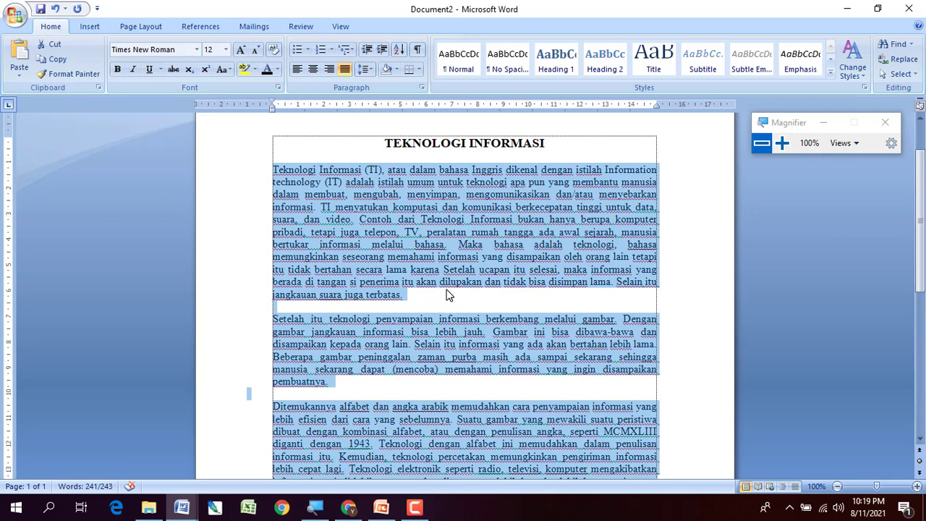
- Give the first body paragraph a hanging indent of 1 cm, with its first line at the left margin
{"action": "scroll", "coordinate": [437, 324], "scroll_direction": "down", "scroll_amount": 1}
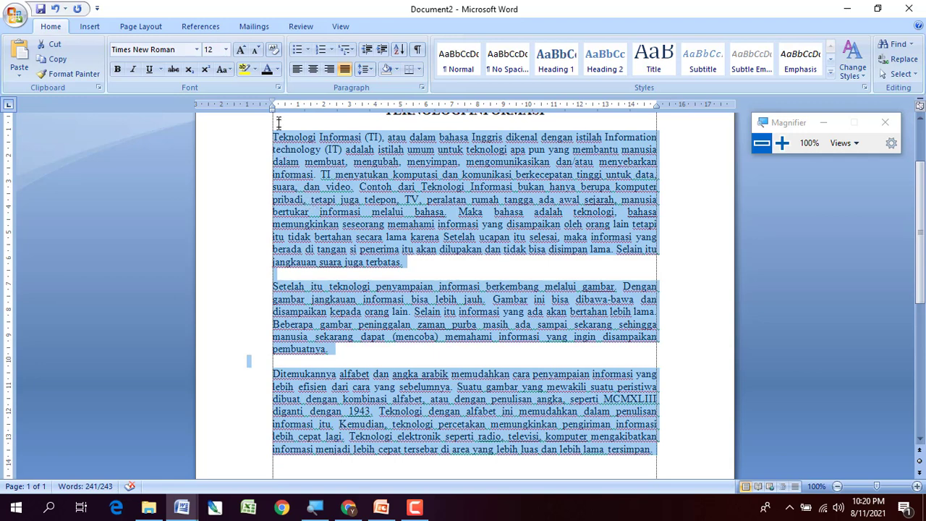
{"action": "scroll", "coordinate": [279, 185], "scroll_direction": "up", "scroll_amount": 1}
{"action": "left_click", "coordinate": [449, 307]}
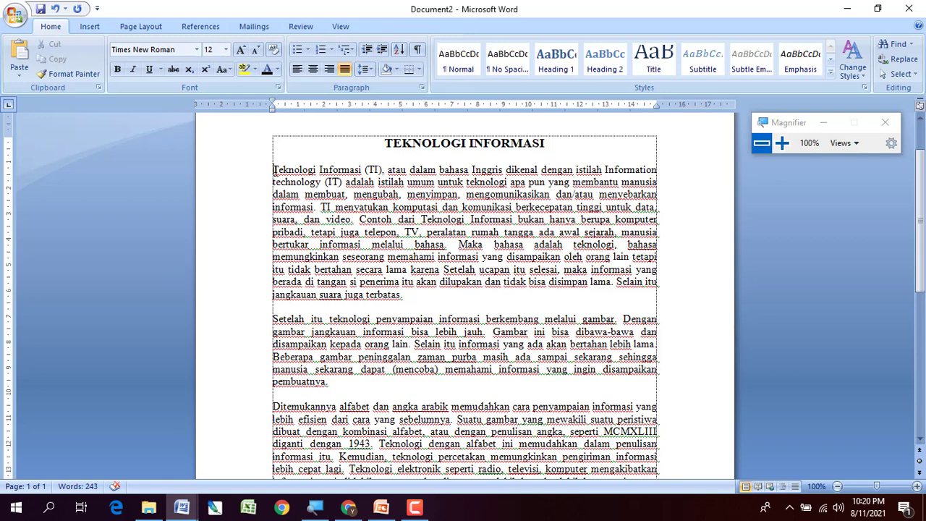
{"action": "left_click_drag", "start_coordinate": [273, 170], "coordinate": [406, 294]}
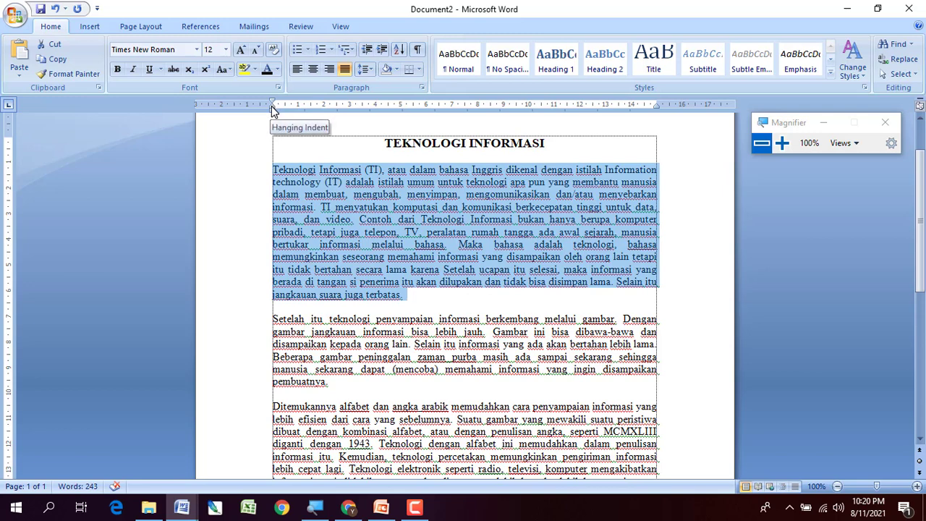
{"action": "left_click_drag", "start_coordinate": [273, 109], "coordinate": [297, 110]}
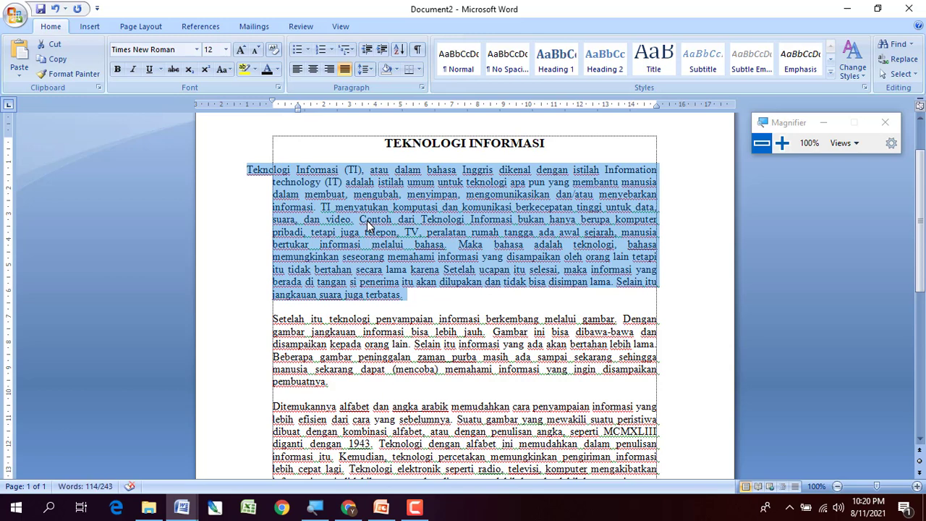
{"action": "left_click", "coordinate": [416, 295]}
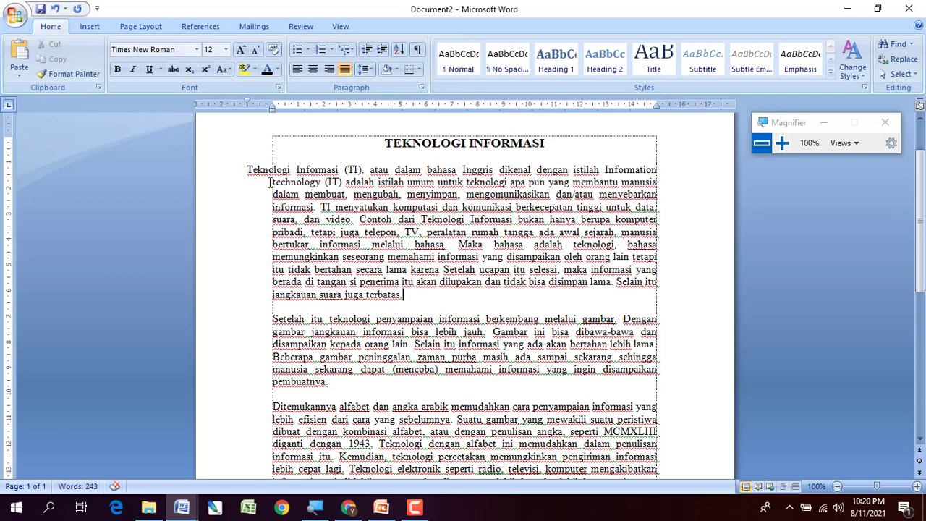
{"action": "left_click", "coordinate": [247, 169]}
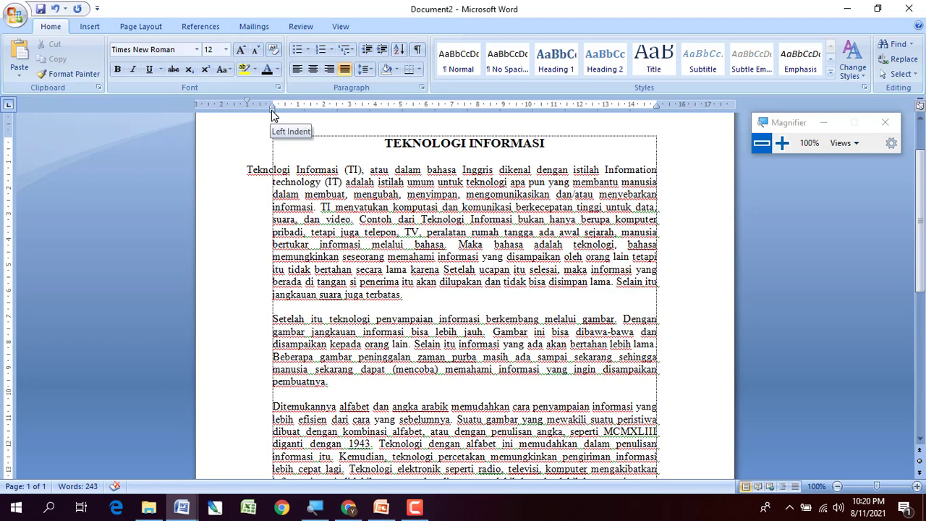
{"action": "left_click_drag", "start_coordinate": [273, 114], "coordinate": [299, 116]}
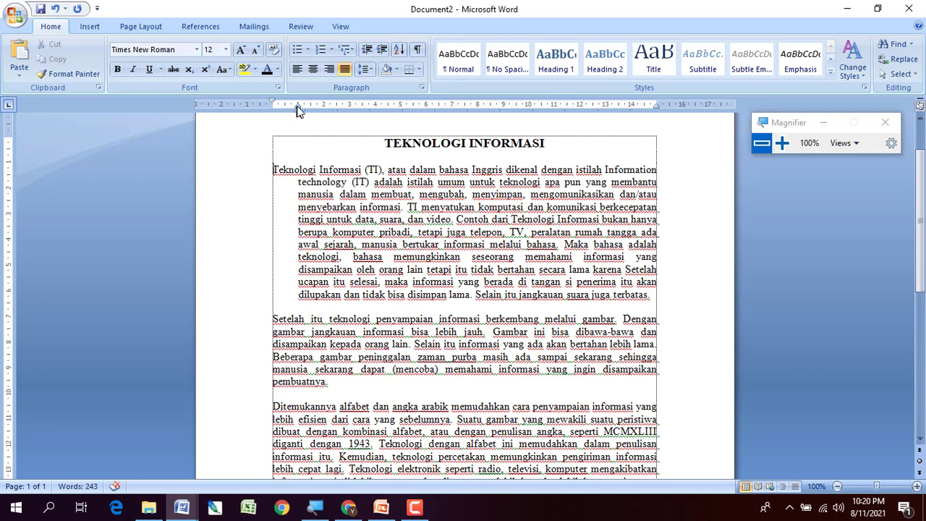
- Remove the blank line before the second paragraph ("Setelah itu") and carry over the first paragraph's hanging indent to it
{"action": "left_click", "coordinate": [272, 319]}
{"action": "key", "text": "BackSpace"}
{"action": "key", "text": "BackSpace"}
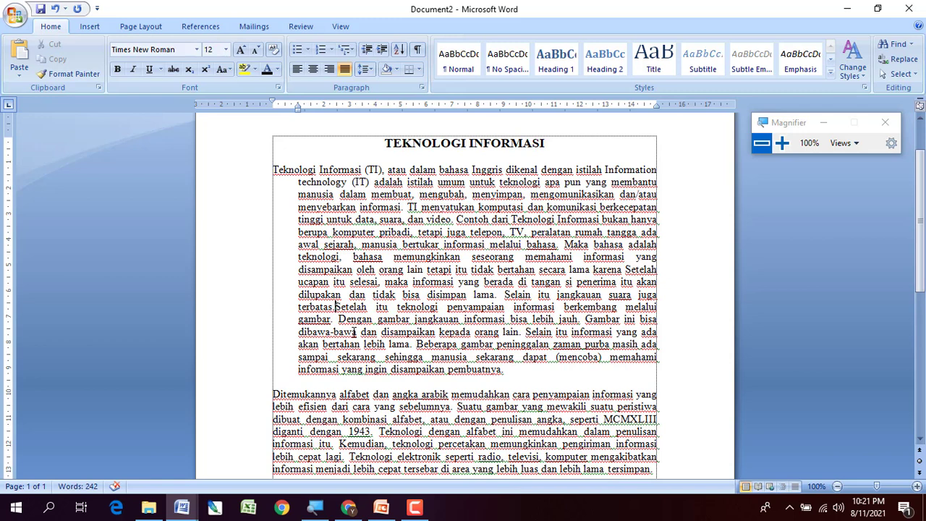
{"action": "key", "text": "Return"}
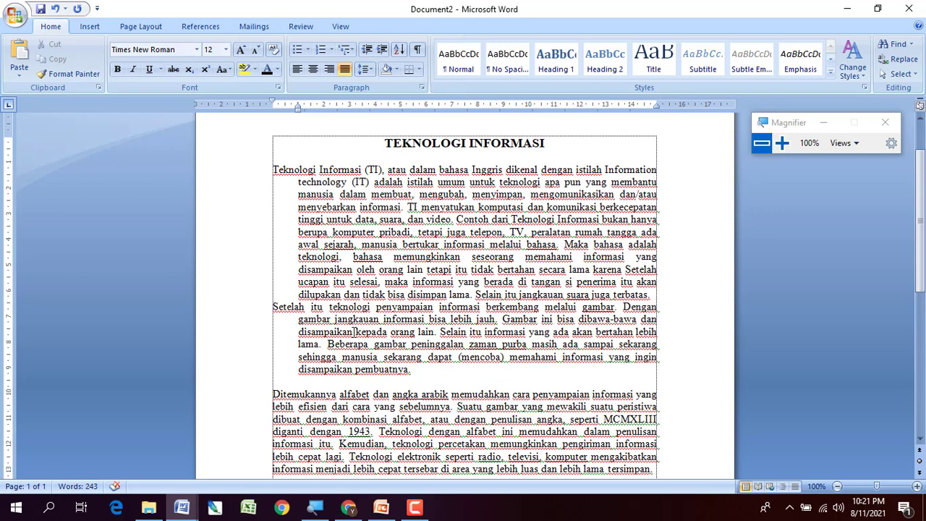
- Remove the blank line before the third paragraph ("Ditemukannya alfabet") and give it the same hanging indent
{"action": "key", "text": "Down"}
{"action": "key", "text": "Down"}
{"action": "key", "text": "Down"}
{"action": "key", "text": "Down"}
{"action": "key", "text": "Down"}
{"action": "key", "text": "Down"}
{"action": "key", "text": "Down"}
{"action": "key", "text": "BackSpace"}
{"action": "key", "text": "BackSpace"}
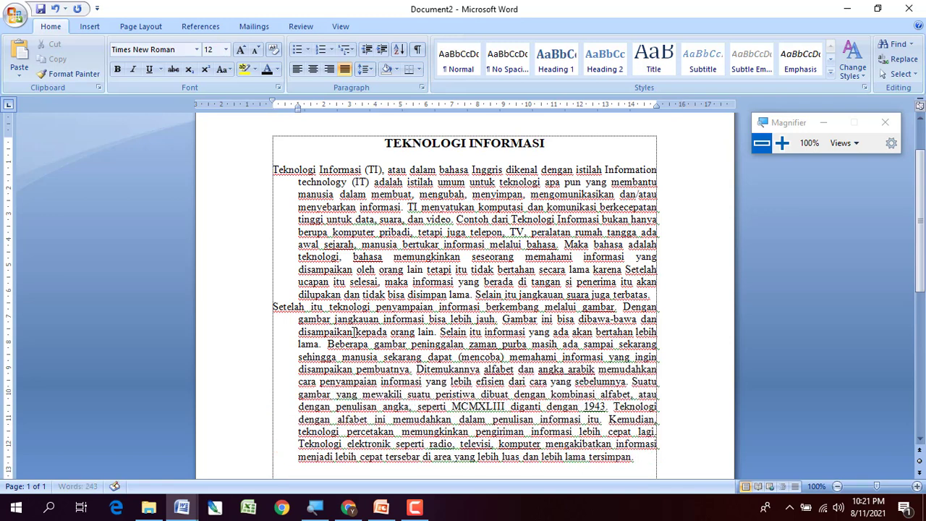
{"action": "key", "text": "Return"}
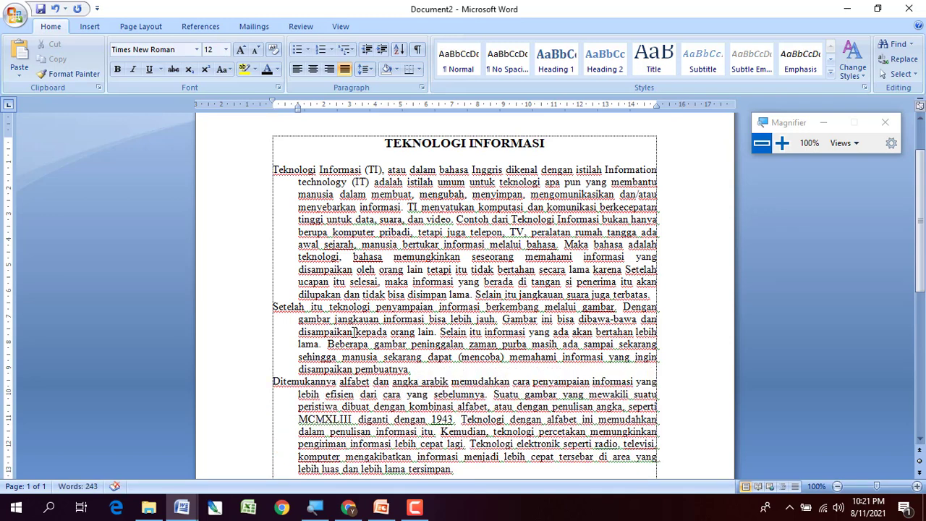
{"action": "scroll", "coordinate": [286, 251], "scroll_direction": "down", "scroll_amount": 3}
{"action": "scroll", "coordinate": [287, 217], "scroll_direction": "up", "scroll_amount": 3}
{"action": "left_click_drag", "start_coordinate": [273, 170], "coordinate": [622, 167]}
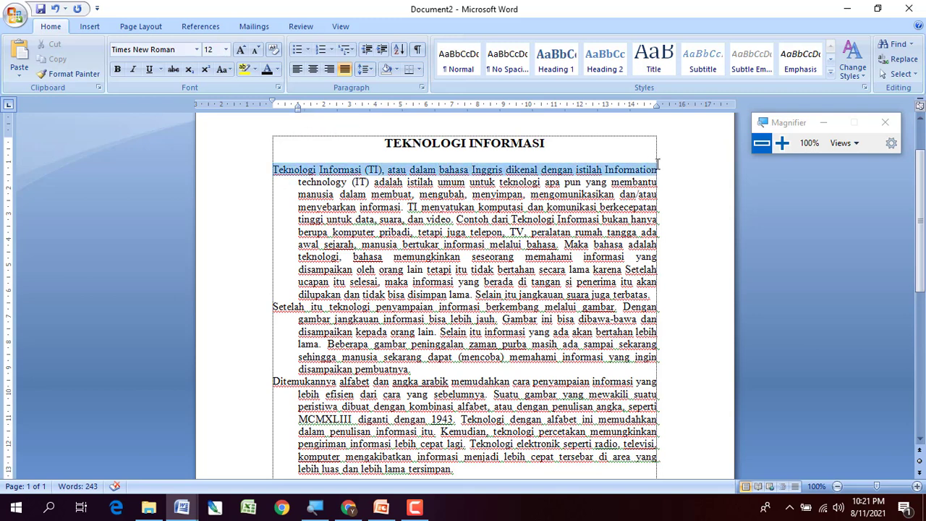
{"action": "left_click_drag", "start_coordinate": [293, 183], "coordinate": [649, 294]}
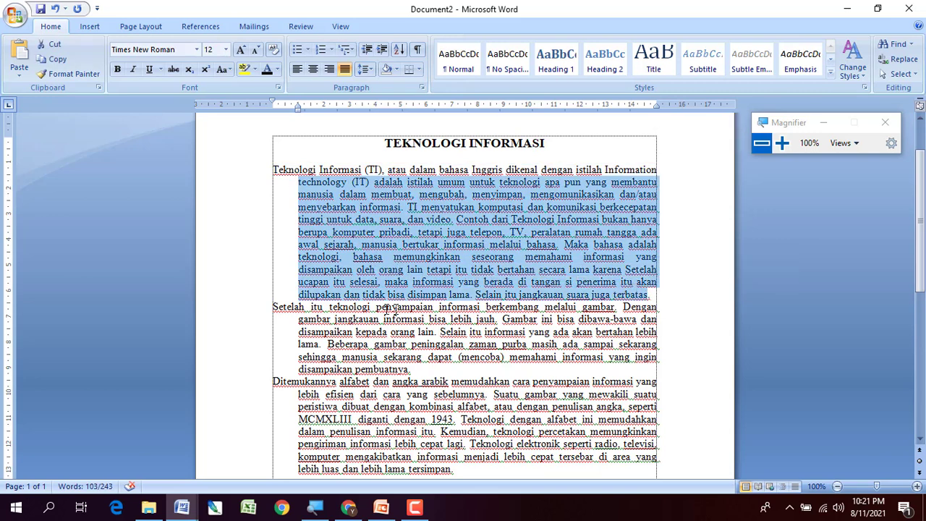
- Join the second and third paragraphs to the preceding text again and split them off with the same hanging indent
{"action": "left_click", "coordinate": [275, 310]}
{"action": "key", "text": "BackSpace"}
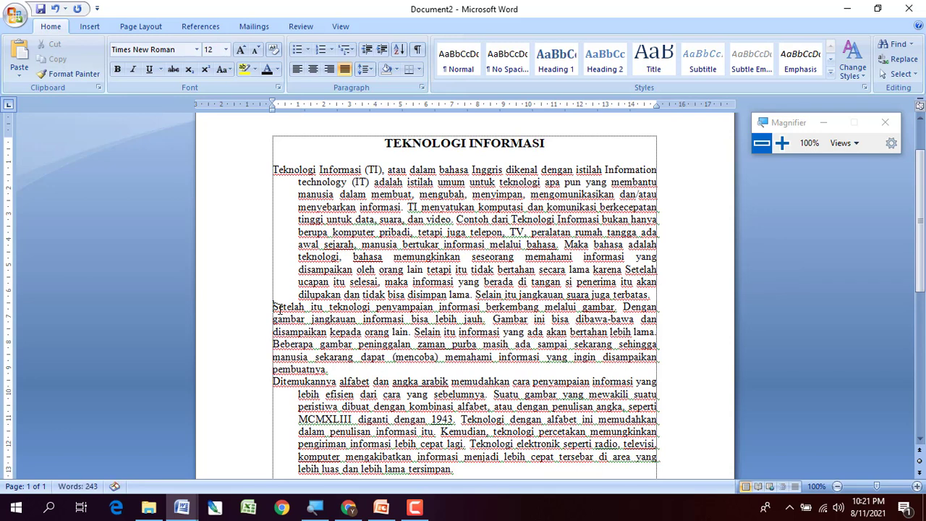
{"action": "key", "text": "BackSpace"}
{"action": "key", "text": "Return"}
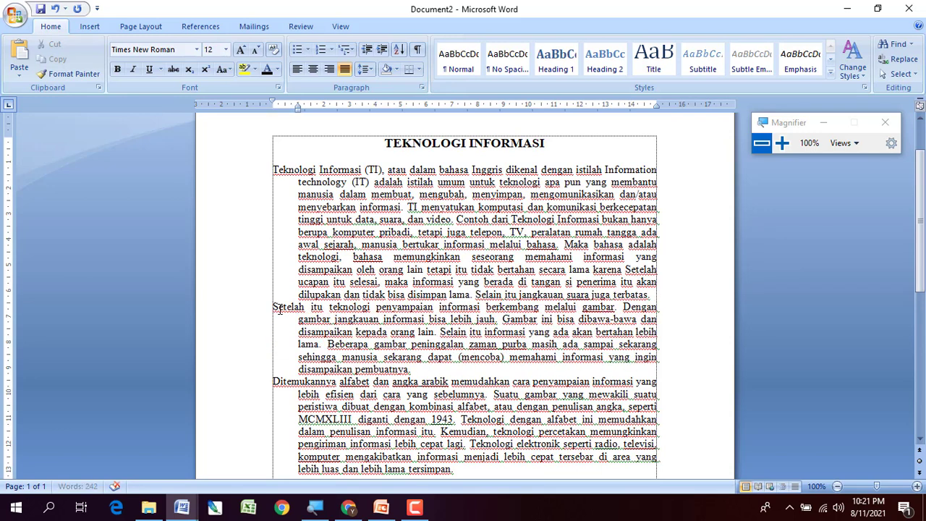
{"action": "key", "text": "Down"}
{"action": "key", "text": "Down"}
{"action": "key", "text": "Down"}
{"action": "key", "text": "Down"}
{"action": "key", "text": "Down"}
{"action": "key", "text": "Down"}
{"action": "key", "text": "Down"}
{"action": "key", "text": "BackSpace"}
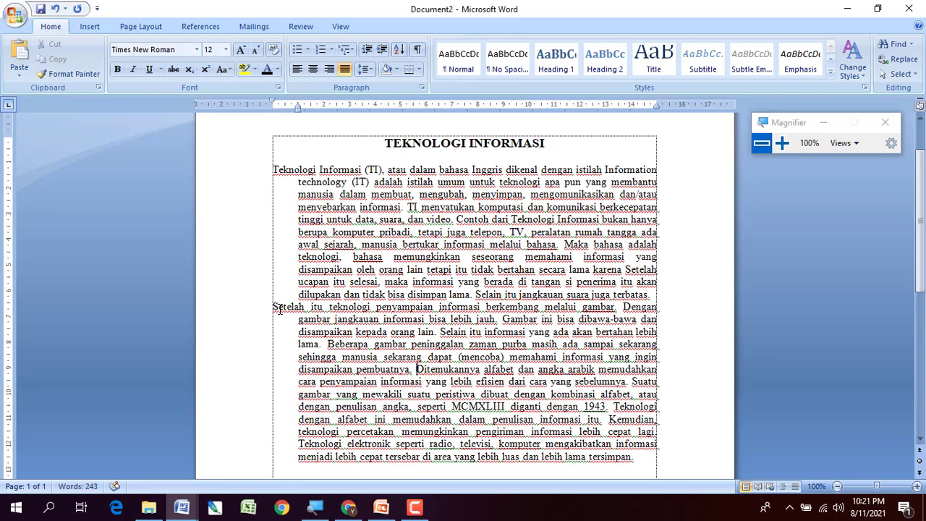
{"action": "key", "text": "Return"}
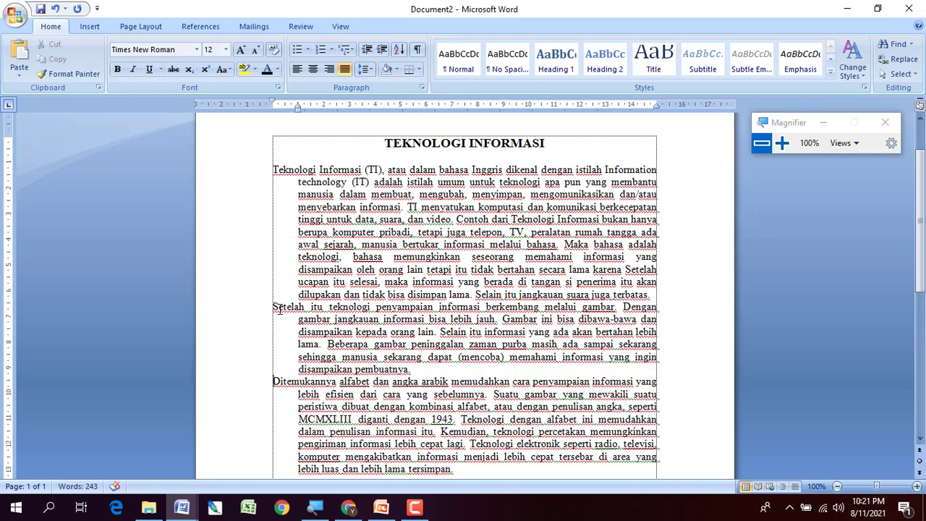
- Return the first paragraph's hanging indent to 0 cm and carry that setting over to the second paragraph
{"action": "left_click", "coordinate": [273, 170]}
{"action": "left_click_drag", "start_coordinate": [297, 107], "coordinate": [274, 107]}
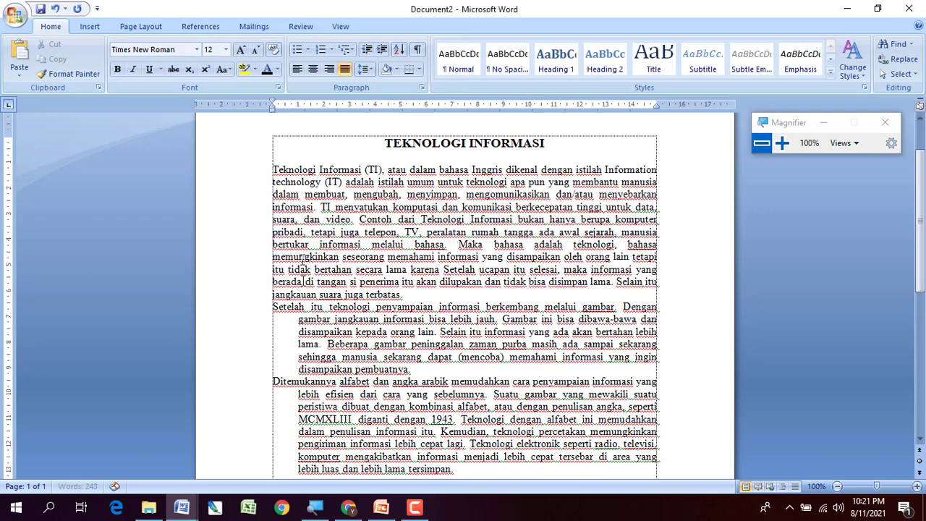
{"action": "left_click", "coordinate": [274, 308]}
{"action": "key", "text": "BackSpace"}
{"action": "key", "text": "BackSpace"}
{"action": "key", "text": "Return"}
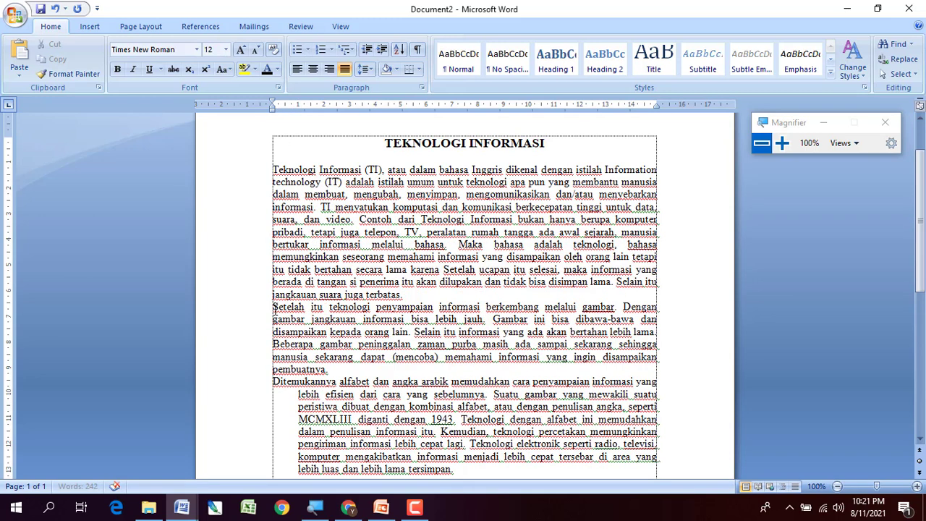
- Remove the hanging indent from the third paragraph by rejoining it to the second paragraph and splitting it off again
{"action": "key", "text": "Down"}
{"action": "key", "text": "Down"}
{"action": "key", "text": "Down"}
{"action": "key", "text": "Down"}
{"action": "key", "text": "Down"}
{"action": "key", "text": "Down"}
{"action": "key", "text": "BackSpace"}
{"action": "key", "text": "BackSpace"}
{"action": "key", "text": "Return"}
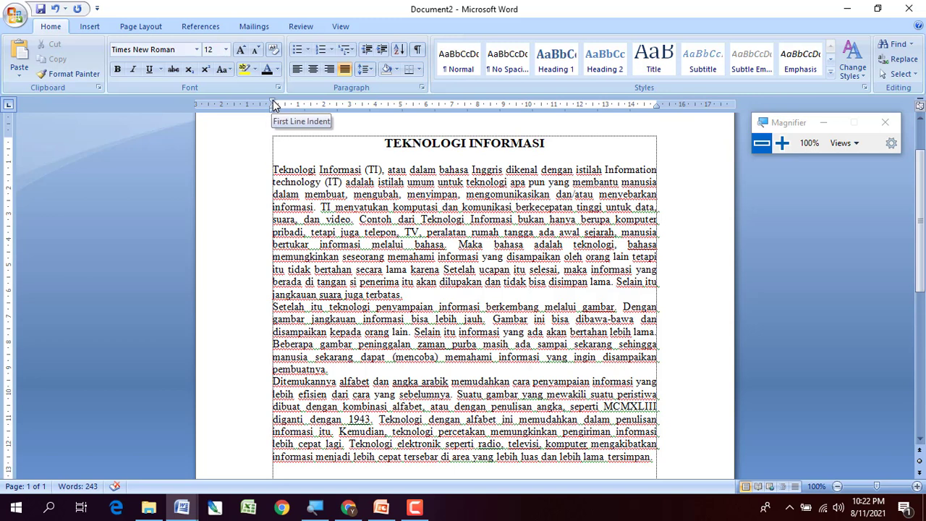
- Set a first-line indent of 1 cm on the first body paragraph and carry it over to the second paragraph
{"action": "left_click_drag", "start_coordinate": [273, 101], "coordinate": [297, 102]}
{"action": "left_click_drag", "start_coordinate": [298, 102], "coordinate": [298, 107]}
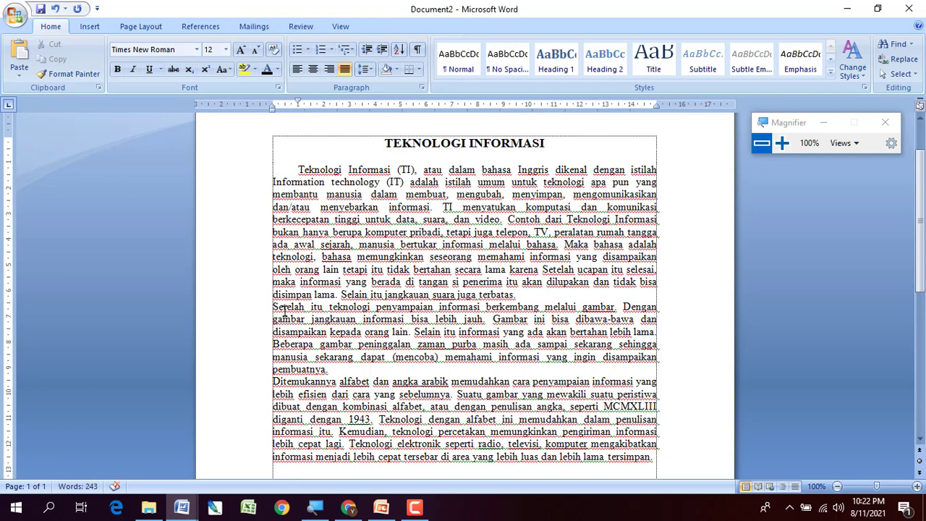
{"action": "left_click", "coordinate": [273, 306]}
{"action": "key", "text": "BackSpace"}
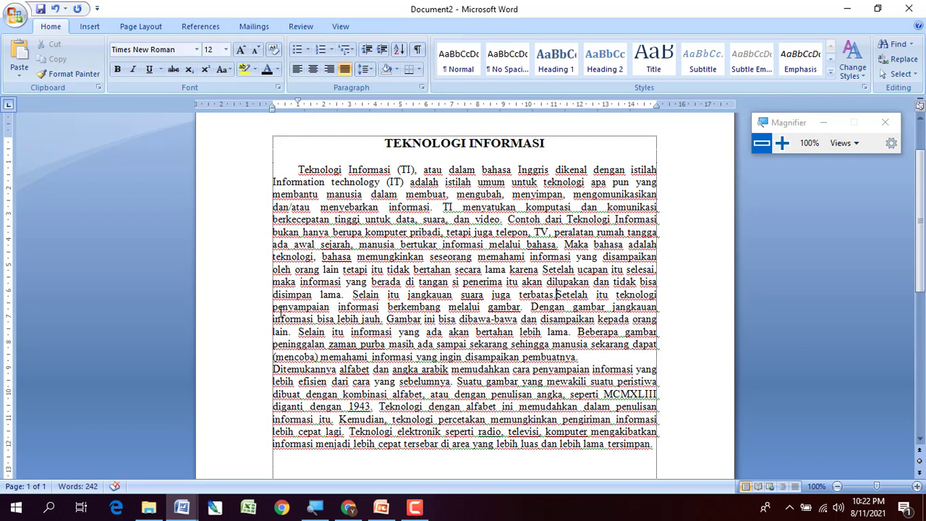
{"action": "key", "text": "Return"}
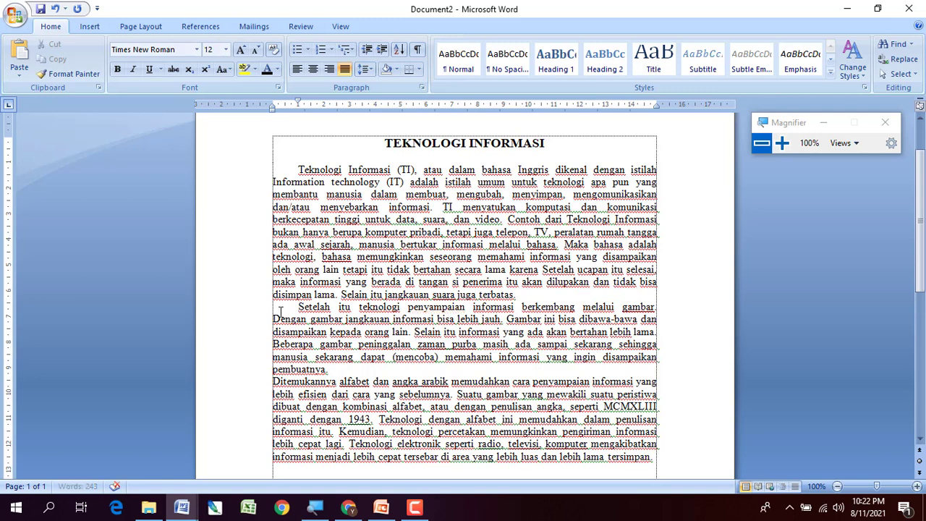
- Carry over the 1 cm first-line indent to the third paragraph by rejoining it to the second and splitting it again
{"action": "key", "text": "Down"}
{"action": "key", "text": "Down"}
{"action": "key", "text": "Down"}
{"action": "key", "text": "Down"}
{"action": "key", "text": "Down"}
{"action": "key", "text": "Down"}
{"action": "key", "text": "BackSpace"}
{"action": "key", "text": "BackSpace"}
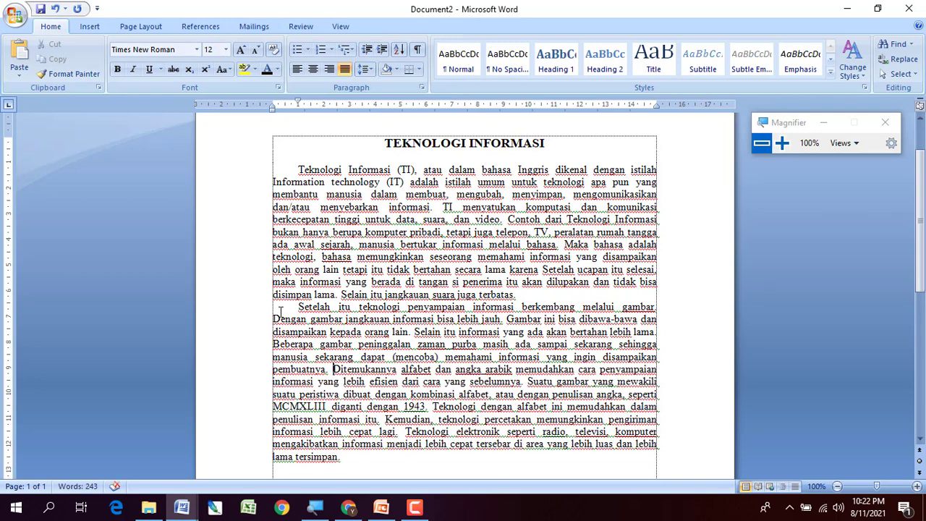
{"action": "key", "text": "Return"}
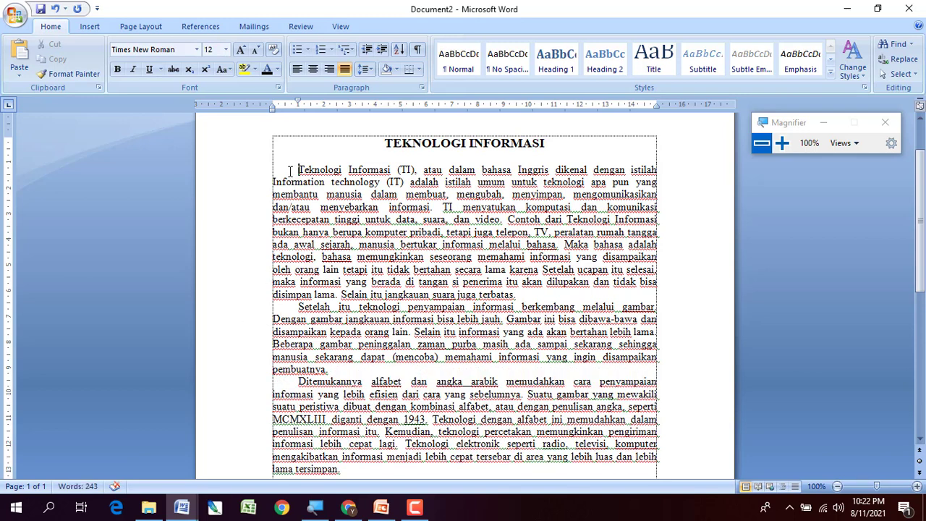
{"action": "left_click_drag", "start_coordinate": [299, 104], "coordinate": [301, 104]}
{"action": "left_click_drag", "start_coordinate": [297, 170], "coordinate": [658, 170]}
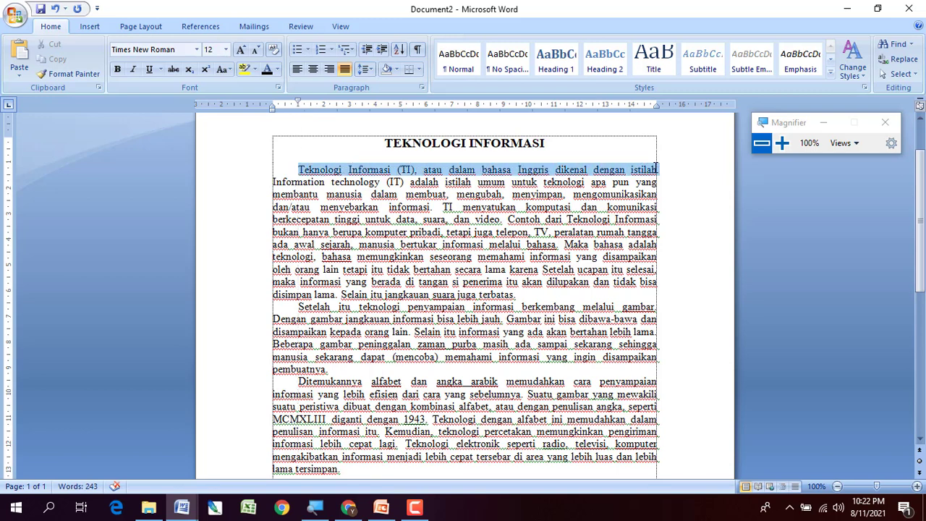
{"action": "left_click_drag", "start_coordinate": [266, 181], "coordinate": [520, 293]}
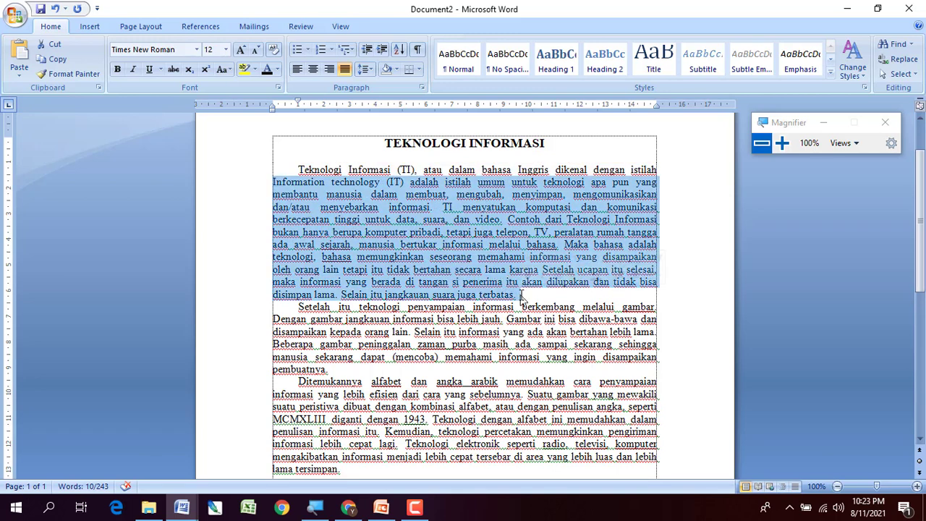
{"action": "left_click", "coordinate": [298, 167]}
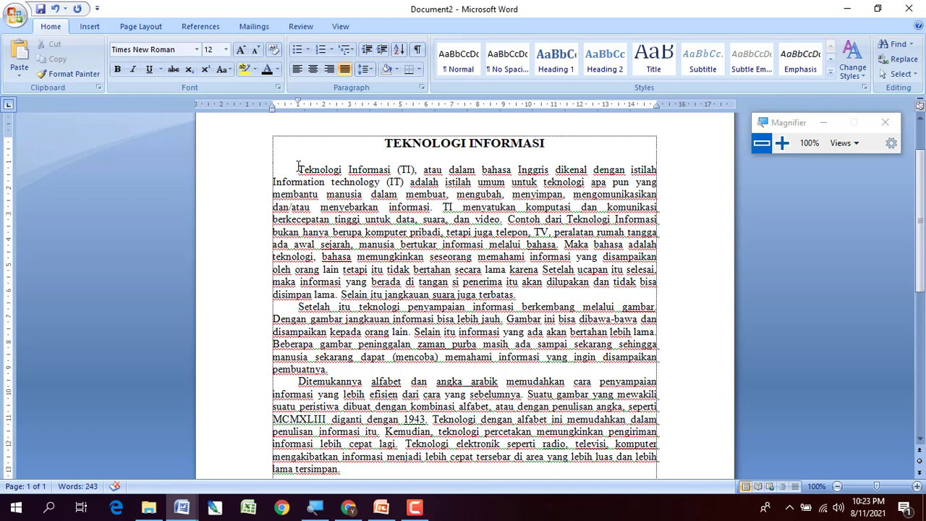
- Set up a Box page border for the whole document using the yellow star art
{"action": "left_click", "coordinate": [135, 27]}
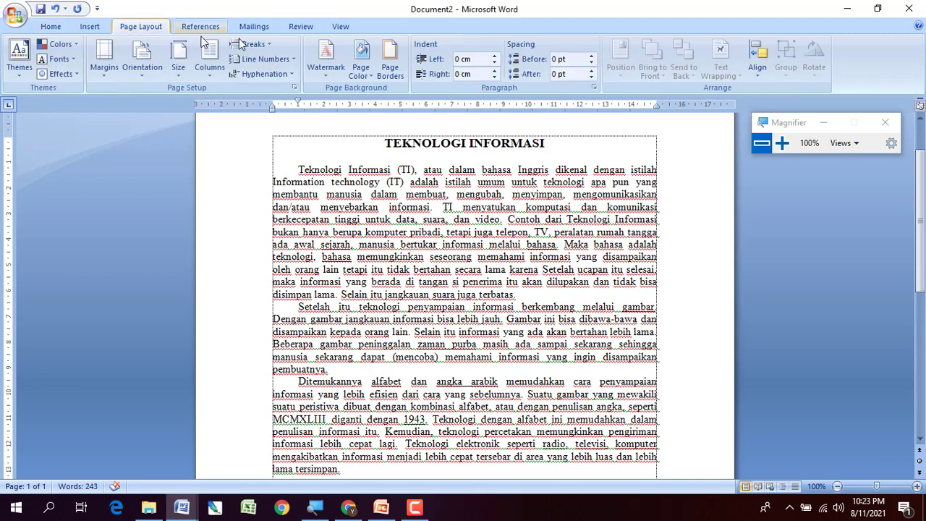
{"action": "left_click", "coordinate": [390, 62]}
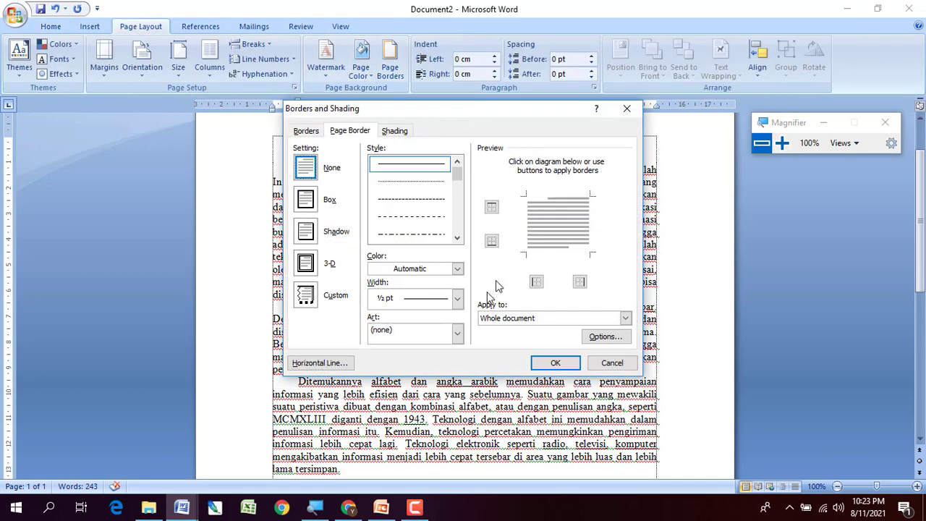
{"action": "left_click", "coordinate": [307, 201]}
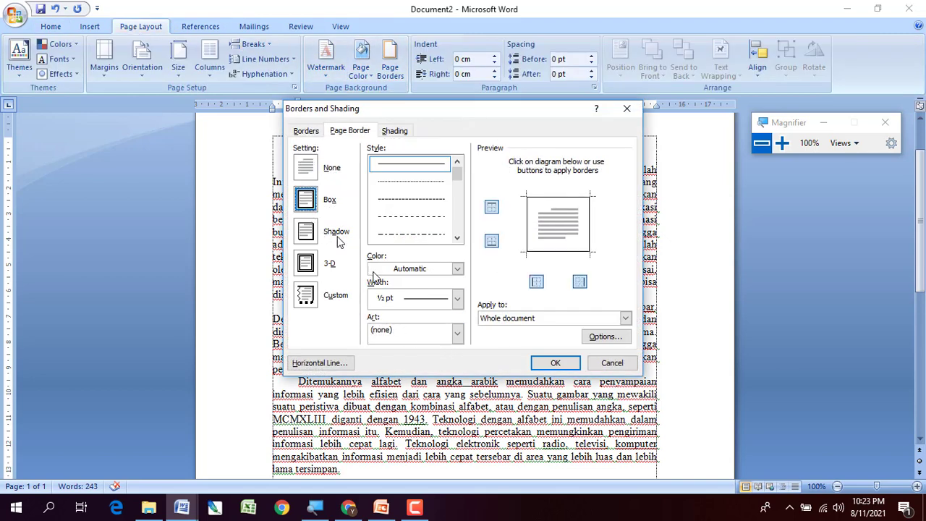
{"action": "left_click", "coordinate": [457, 334]}
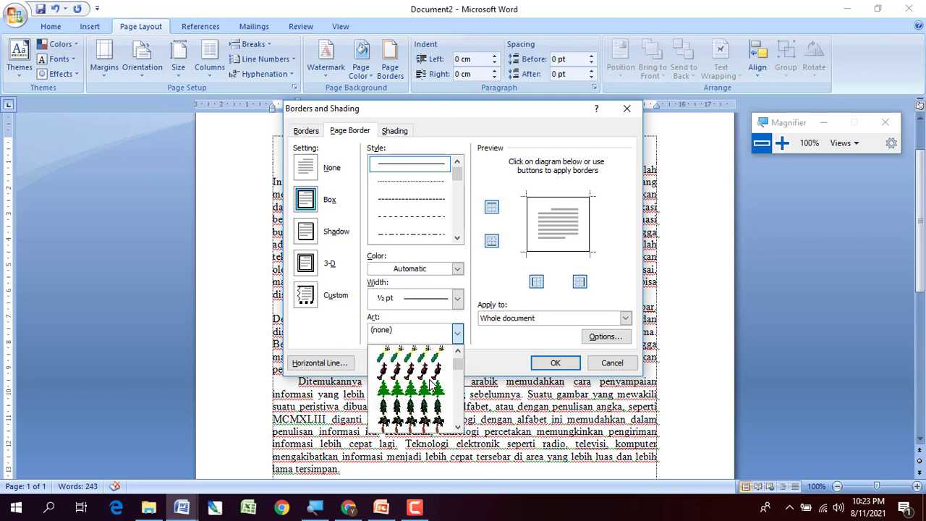
{"action": "scroll", "coordinate": [432, 387], "scroll_direction": "down", "scroll_amount": 6}
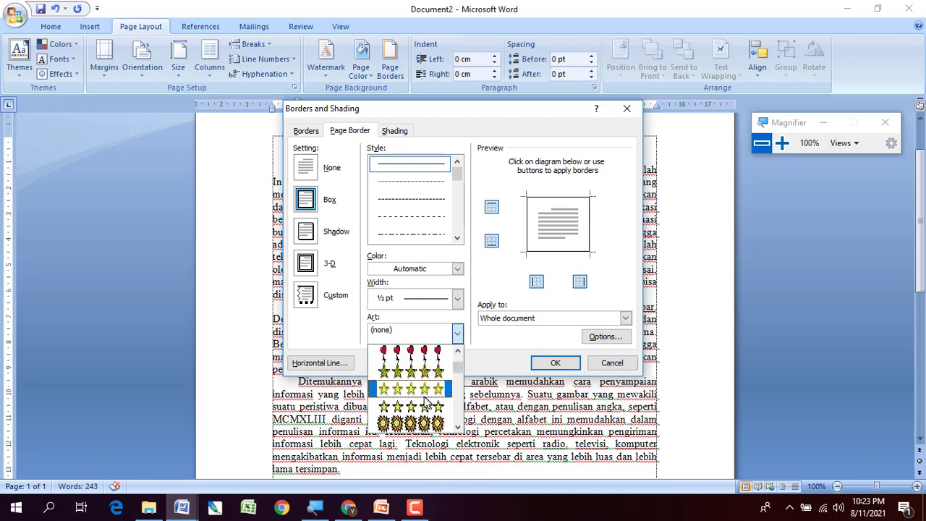
{"action": "left_click", "coordinate": [423, 390]}
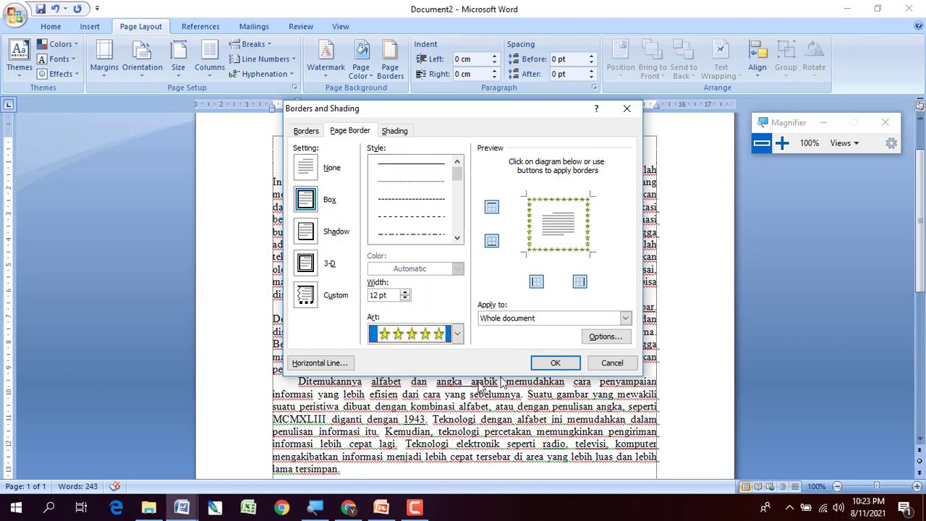
- Measure the page border's margins from the text instead of the page edge and apply the border
{"action": "left_click", "coordinate": [606, 337]}
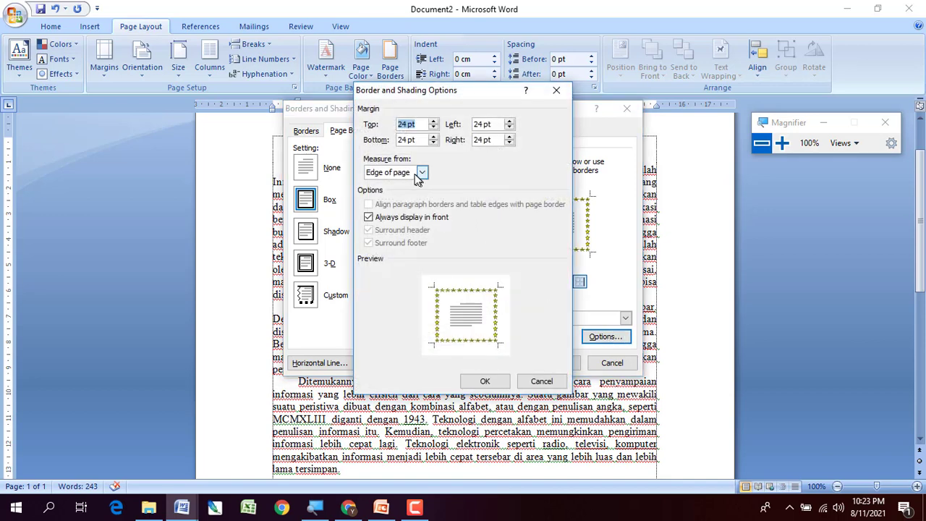
{"action": "left_click", "coordinate": [423, 172]}
{"action": "left_click", "coordinate": [380, 184]}
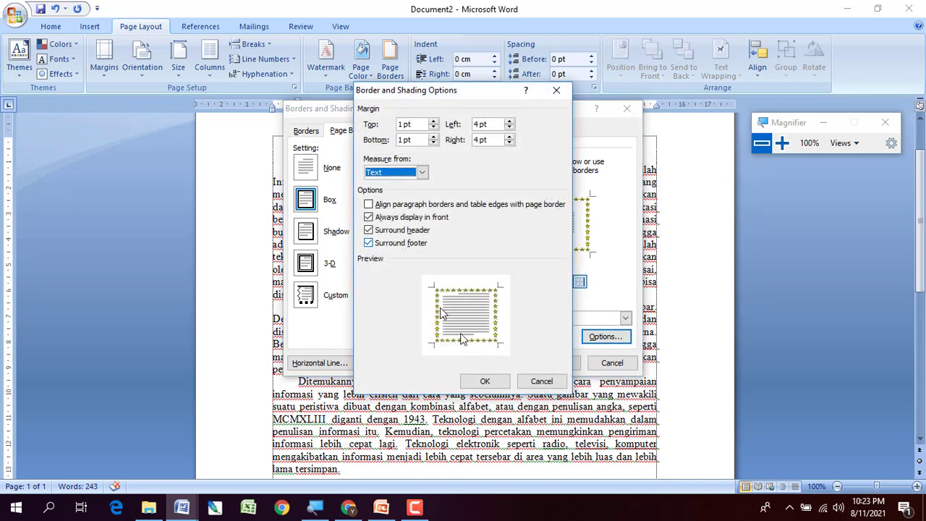
{"action": "left_click", "coordinate": [485, 381]}
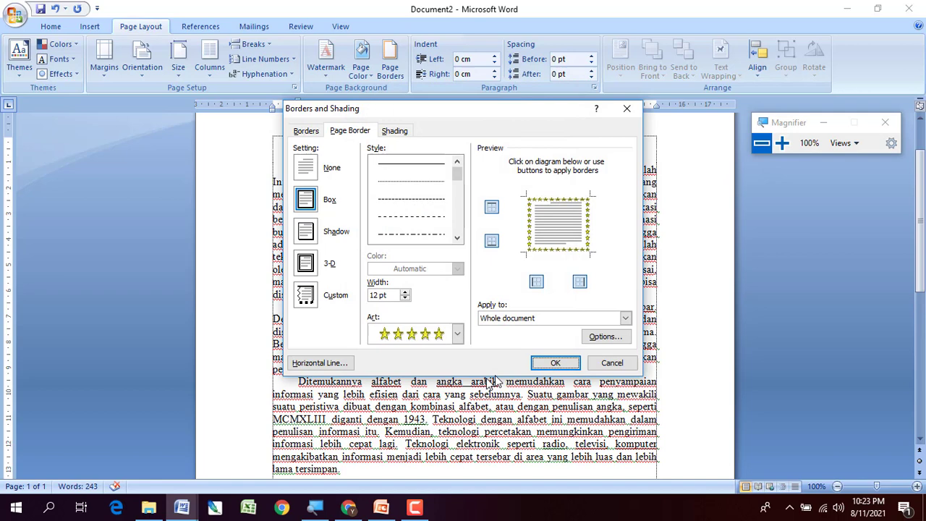
{"action": "left_click", "coordinate": [550, 363]}
{"action": "scroll", "coordinate": [369, 370], "scroll_direction": "down", "scroll_amount": 3}
{"action": "scroll", "coordinate": [369, 371], "scroll_direction": "up", "scroll_amount": 4}
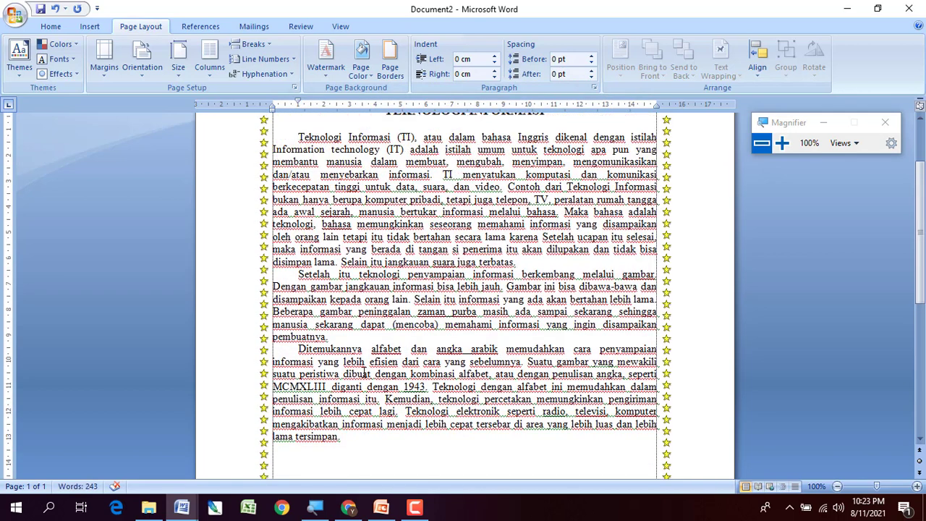
- Increase the first body paragraph's first-line indent to about 1.25 cm
{"action": "left_click_drag", "start_coordinate": [297, 101], "coordinate": [302, 102]}
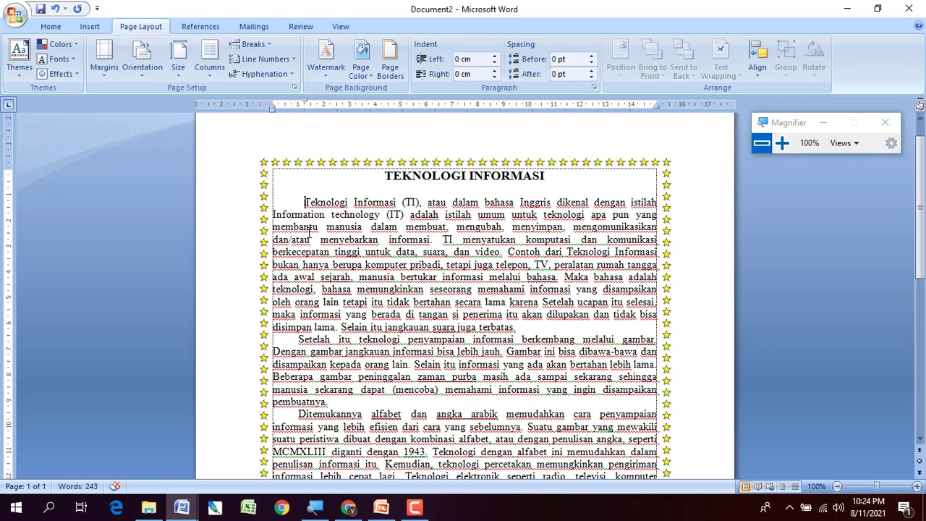
{"action": "scroll", "coordinate": [308, 233], "scroll_direction": "down", "scroll_amount": 2}
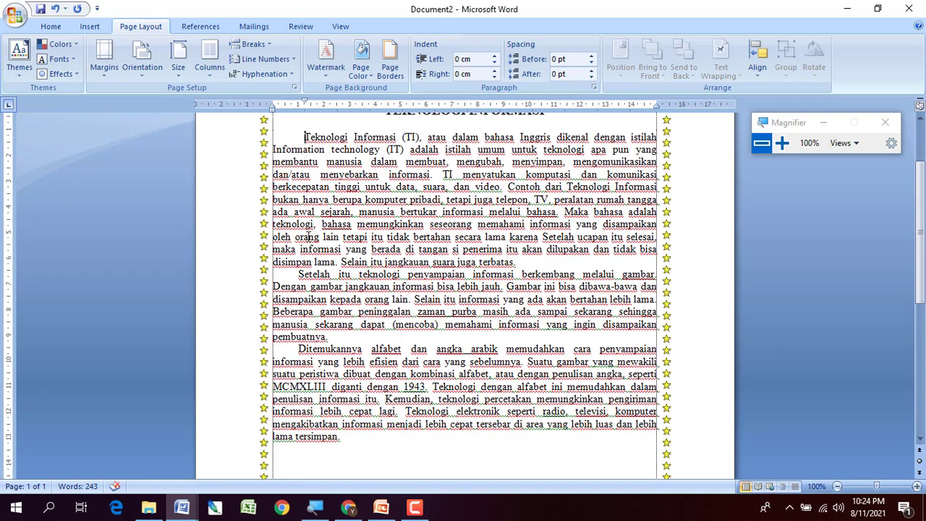
{"action": "scroll", "coordinate": [309, 233], "scroll_direction": "up", "scroll_amount": 2}
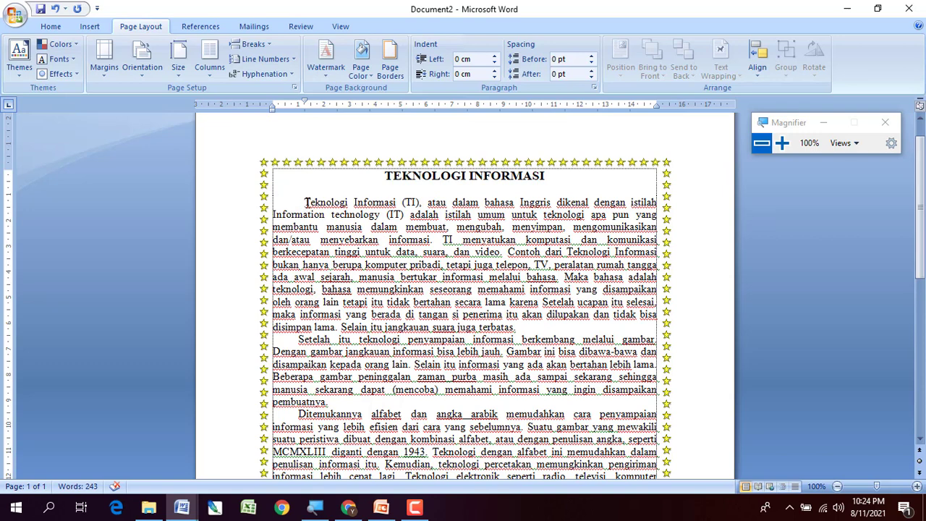
- Set the line spacing of all three body paragraphs to 1.5
{"action": "left_click_drag", "start_coordinate": [305, 202], "coordinate": [471, 440]}
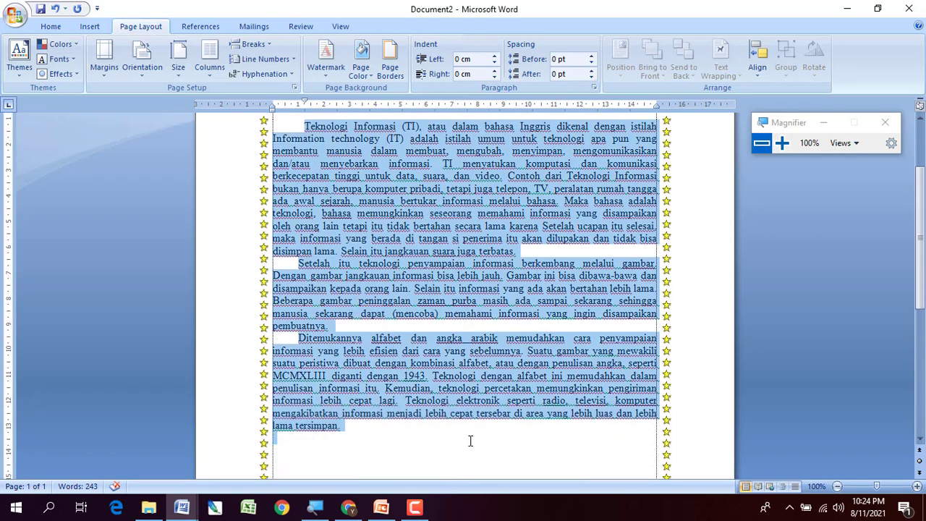
{"action": "left_click", "coordinate": [50, 27]}
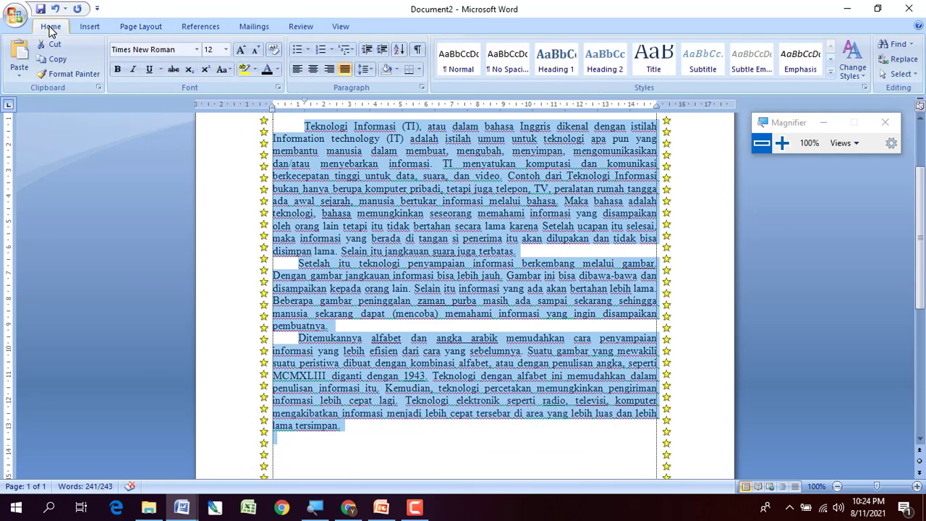
{"action": "left_click", "coordinate": [366, 70]}
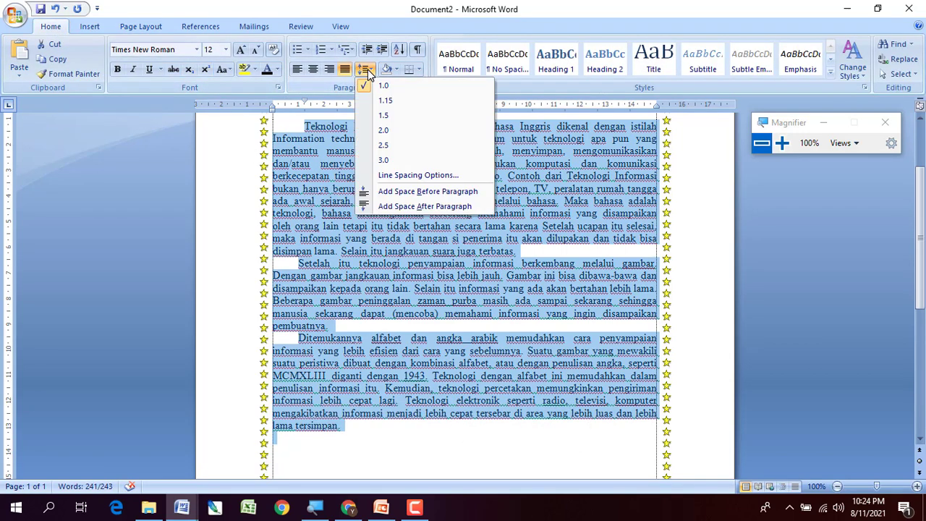
{"action": "left_click", "coordinate": [381, 117]}
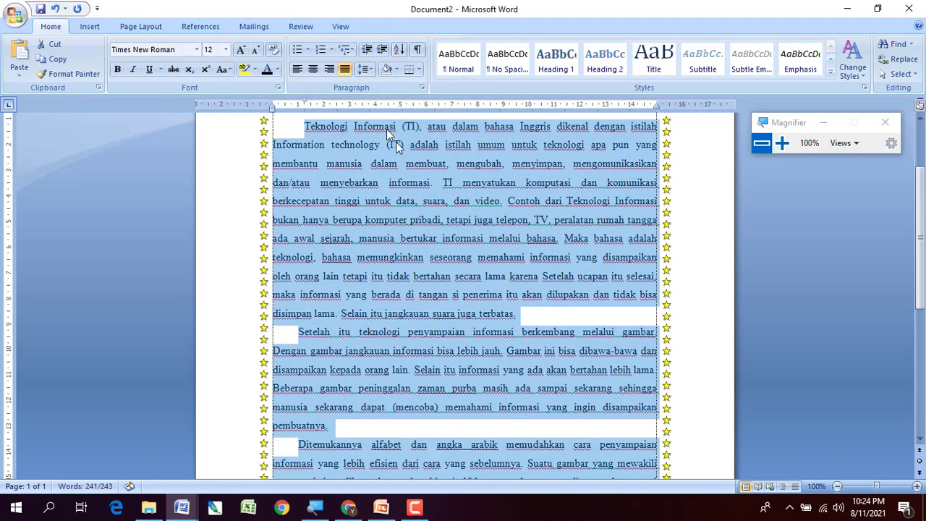
{"action": "left_click", "coordinate": [542, 324]}
{"action": "scroll", "coordinate": [505, 318], "scroll_direction": "up", "scroll_amount": 2}
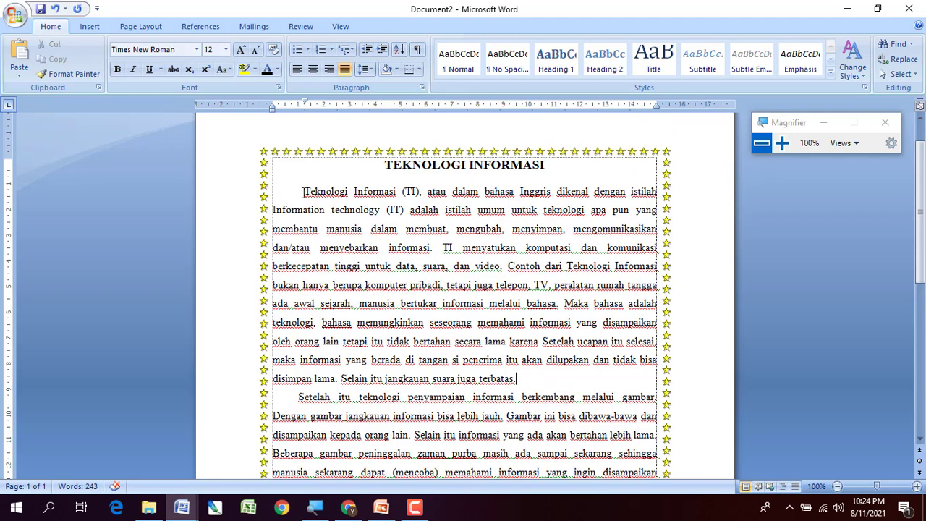
- Look over the line spacing choices available for the first body paragraph without changing them
{"action": "left_click_drag", "start_coordinate": [304, 191], "coordinate": [326, 214]}
{"action": "key", "text": "Left"}
{"action": "left_click", "coordinate": [422, 87]}
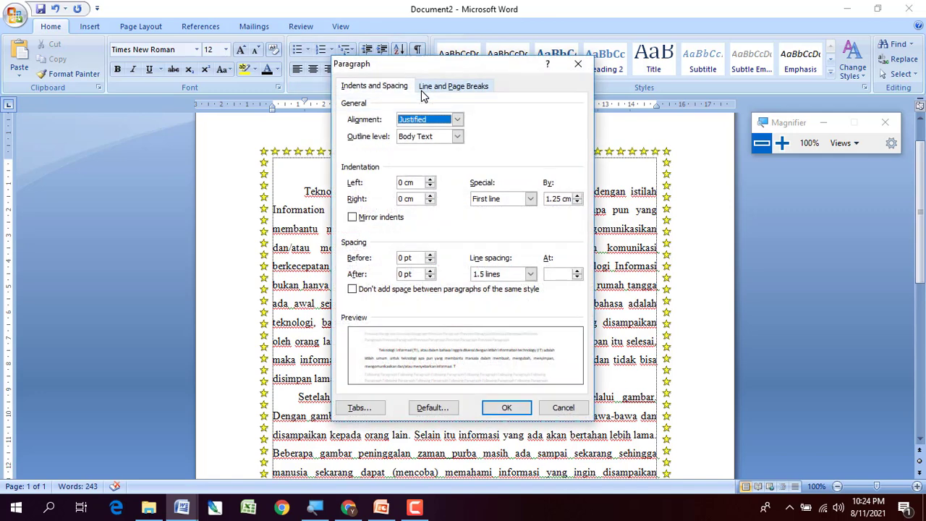
{"action": "left_click", "coordinate": [530, 274]}
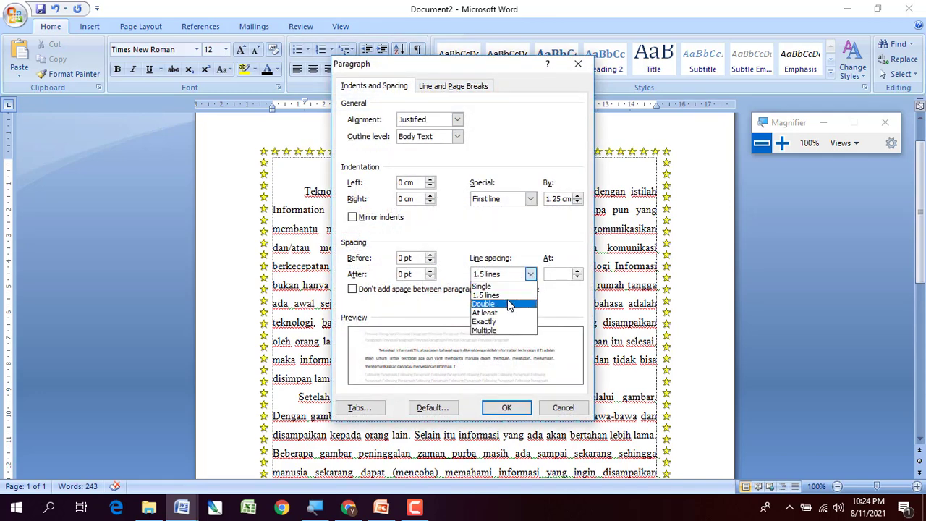
{"action": "left_click", "coordinate": [568, 411]}
{"action": "left_click", "coordinate": [564, 408]}
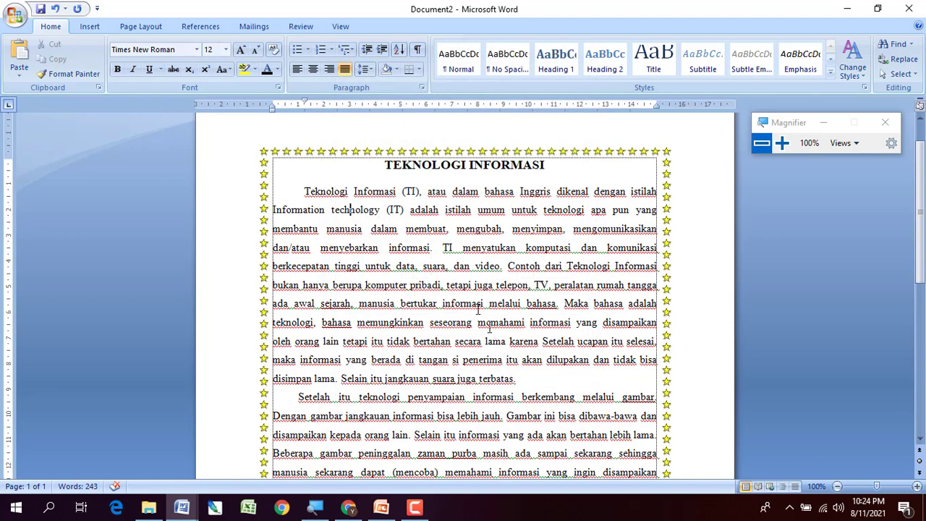
{"action": "left_click", "coordinate": [367, 71]}
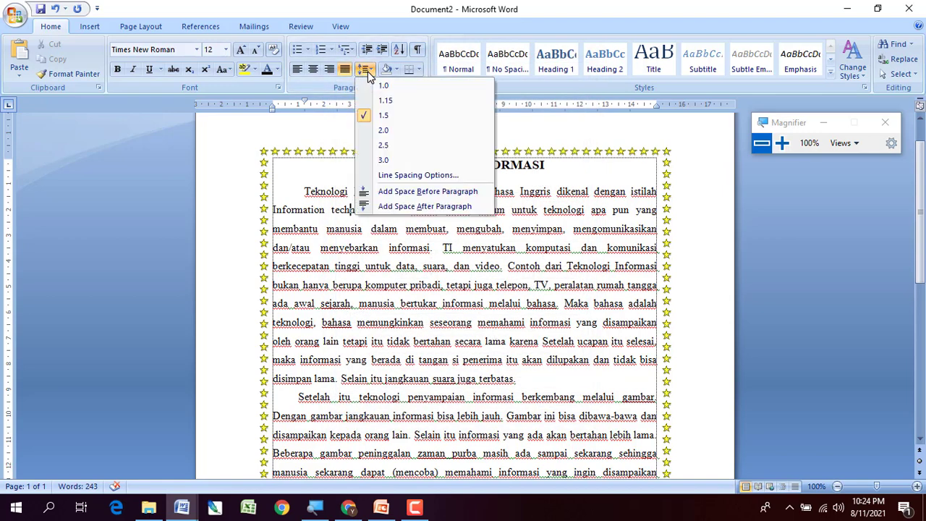
{"action": "left_click", "coordinate": [315, 163]}
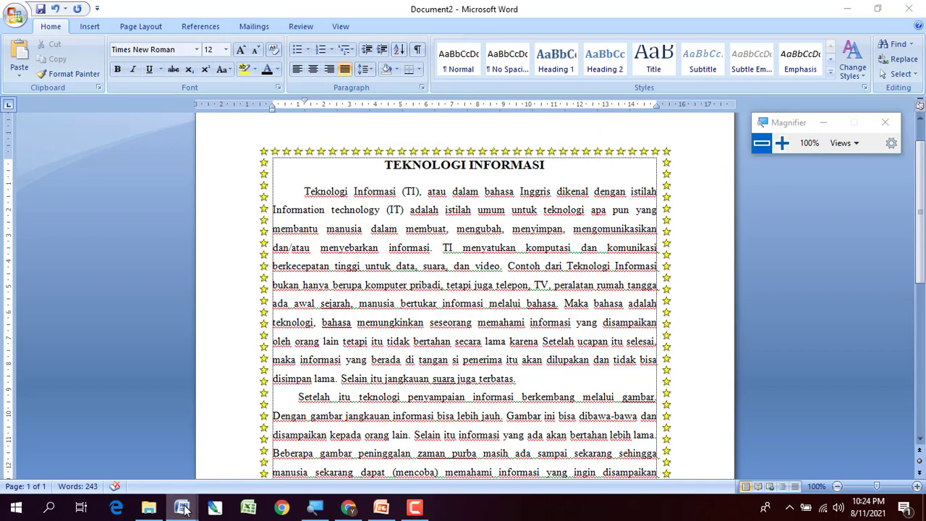
- Switch to the finished sample PRAKTEK PERTEMUAN 3 - INDENTASI, LINE SPACING and examine the indentation of each of its three paragraphs
{"action": "mouse_move", "coordinate": [190, 507]}
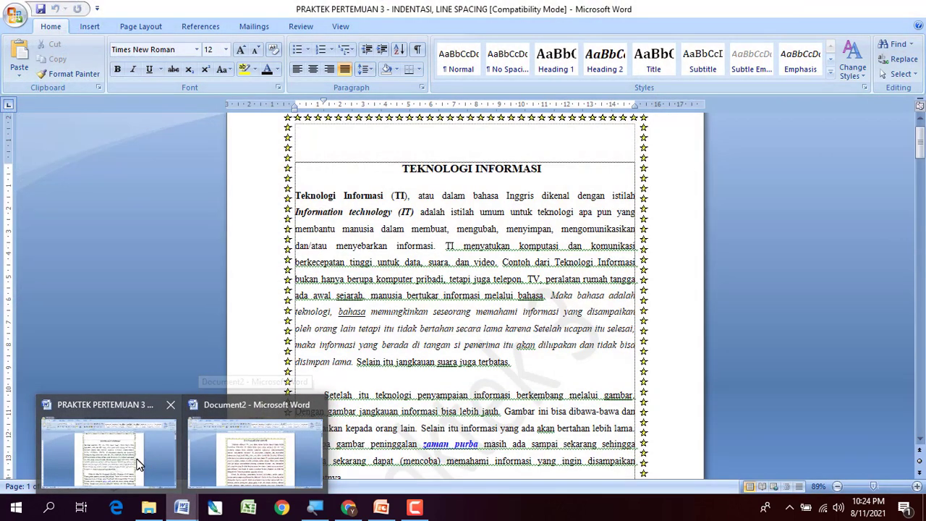
{"action": "left_click", "coordinate": [127, 462]}
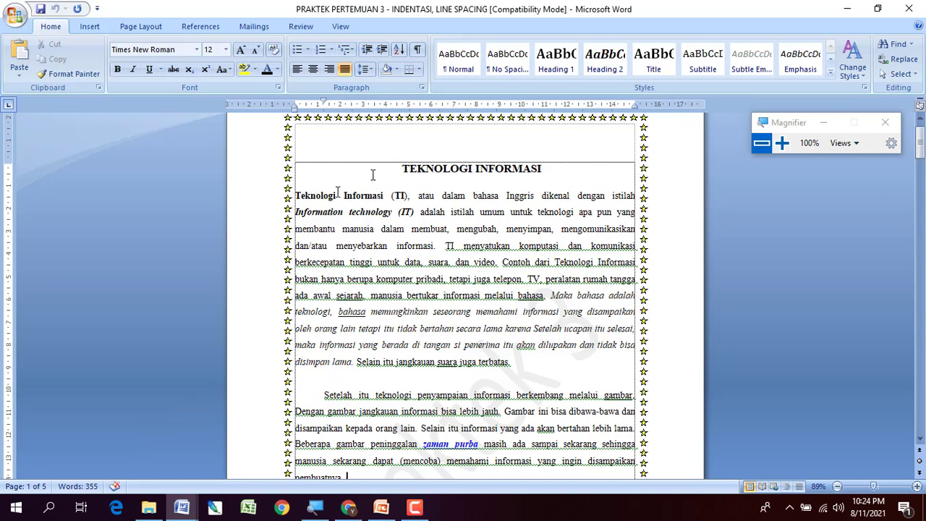
{"action": "left_click_drag", "start_coordinate": [294, 196], "coordinate": [512, 358]}
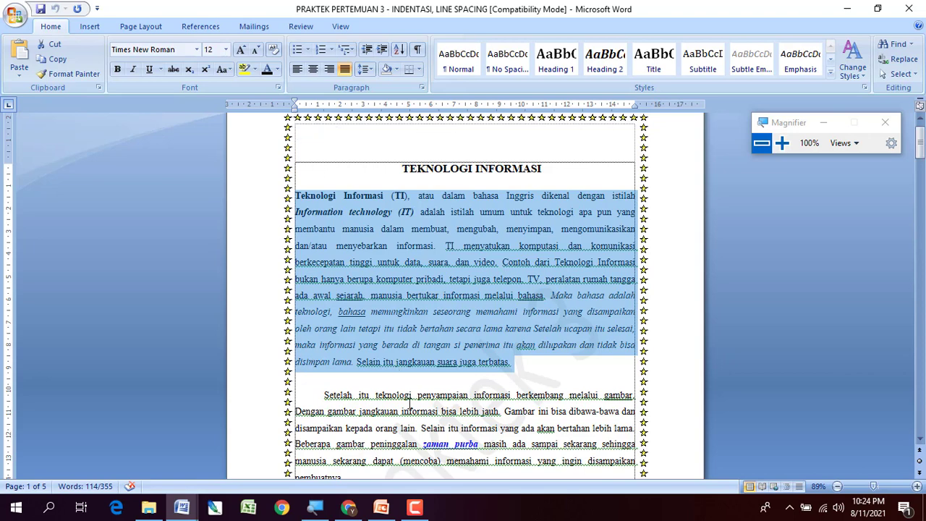
{"action": "left_click", "coordinate": [411, 395]}
{"action": "scroll", "coordinate": [315, 395], "scroll_direction": "down", "scroll_amount": 1}
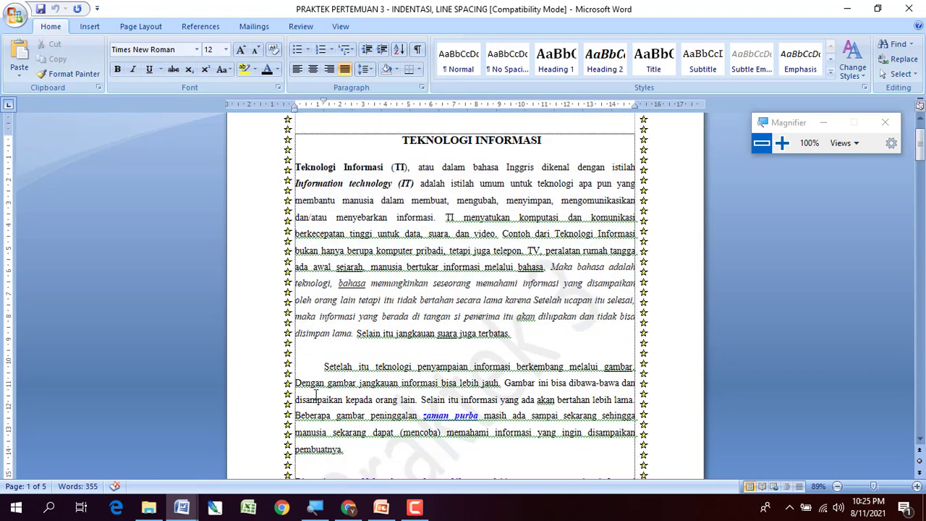
{"action": "triple_click", "coordinate": [318, 376]}
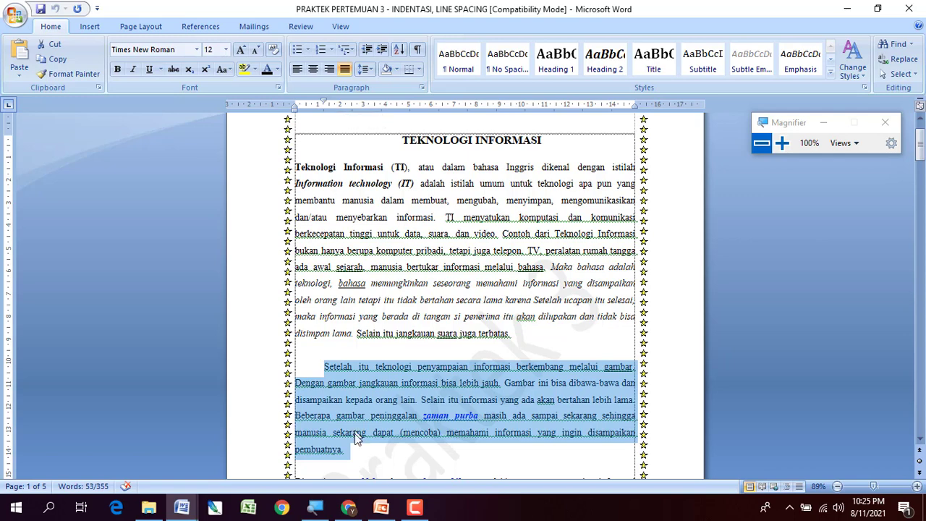
{"action": "left_click", "coordinate": [324, 365]}
{"action": "scroll", "coordinate": [324, 363], "scroll_direction": "down", "scroll_amount": 3}
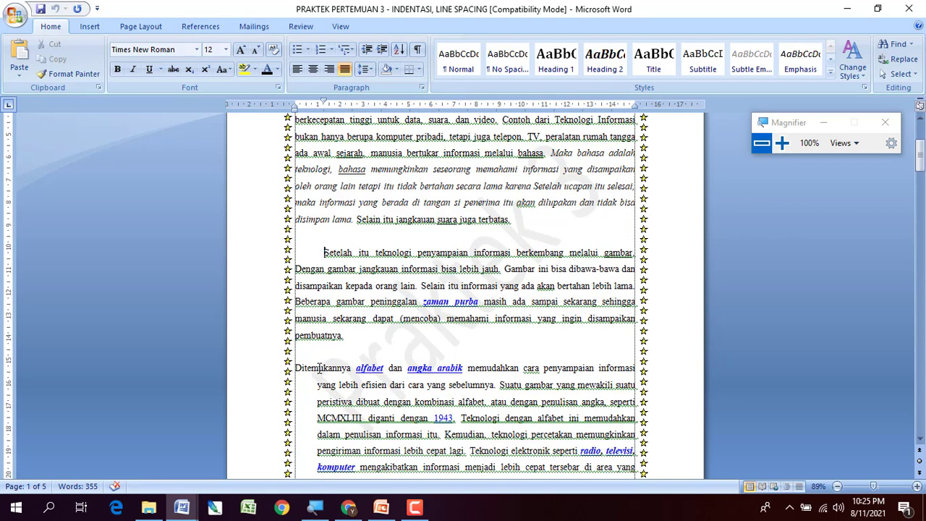
{"action": "left_click_drag", "start_coordinate": [295, 337], "coordinate": [405, 469]}
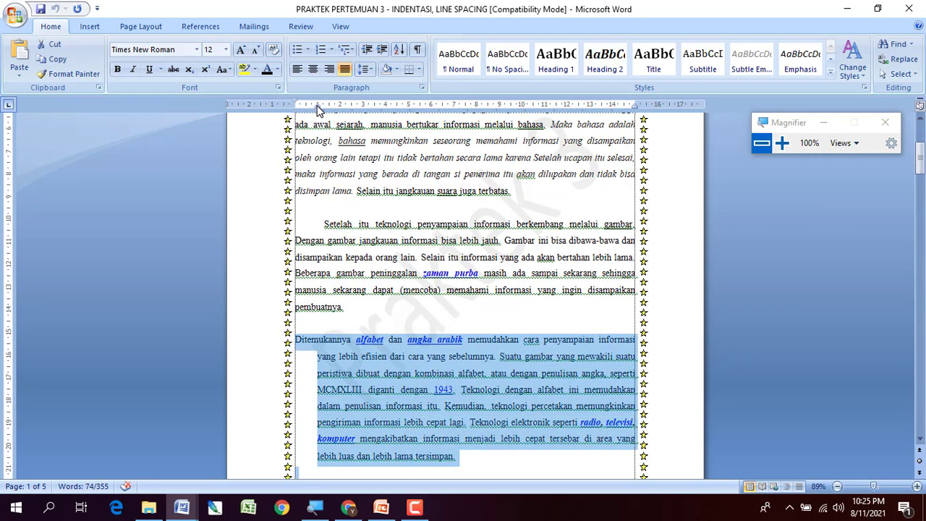
{"action": "left_click", "coordinate": [415, 322]}
{"action": "scroll", "coordinate": [395, 300], "scroll_direction": "up", "scroll_amount": 3}
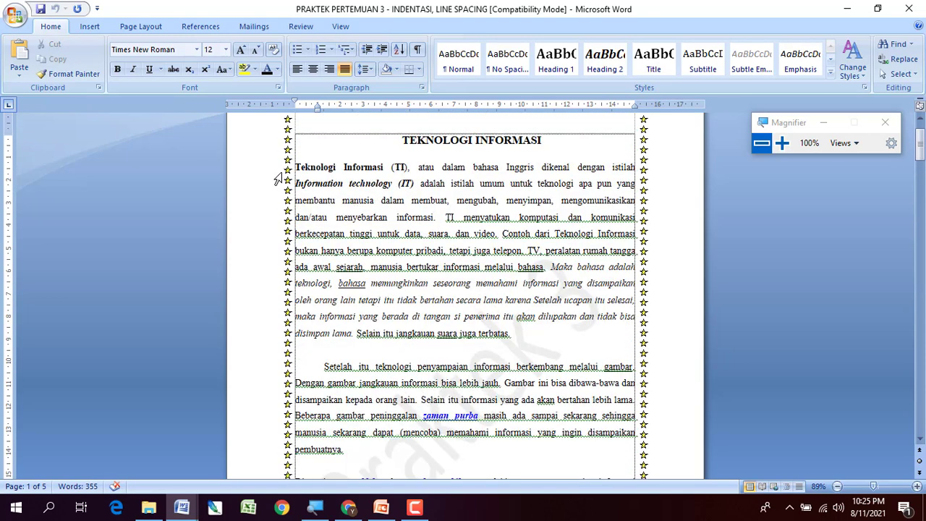
- Check the line spacing and font settings of the sample's body text and the formatting of its title
{"action": "left_click", "coordinate": [303, 168]}
{"action": "left_click_drag", "start_coordinate": [299, 168], "coordinate": [494, 403]}
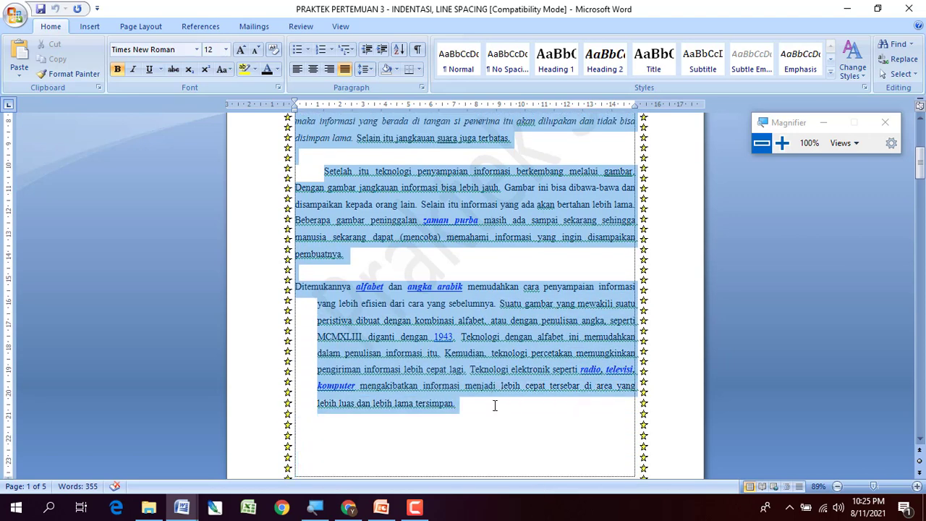
{"action": "left_click", "coordinate": [364, 71]}
{"action": "left_click", "coordinate": [417, 284]}
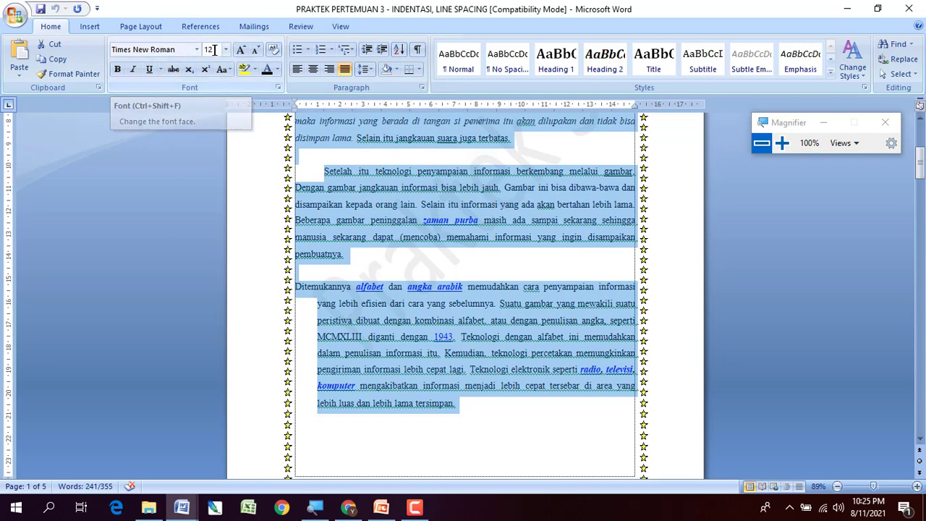
{"action": "scroll", "coordinate": [357, 327], "scroll_direction": "up", "scroll_amount": 7}
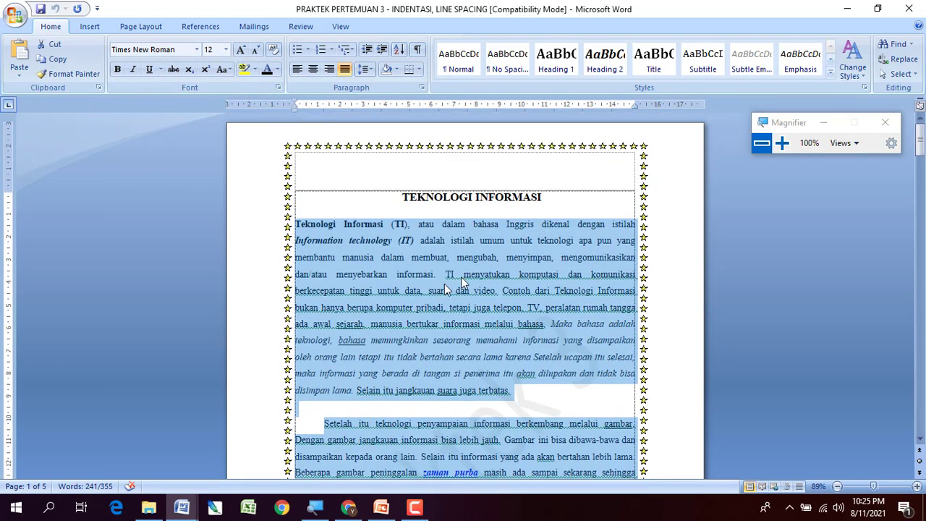
{"action": "left_click", "coordinate": [544, 197]}
{"action": "left_click_drag", "start_coordinate": [544, 197], "coordinate": [414, 198]}
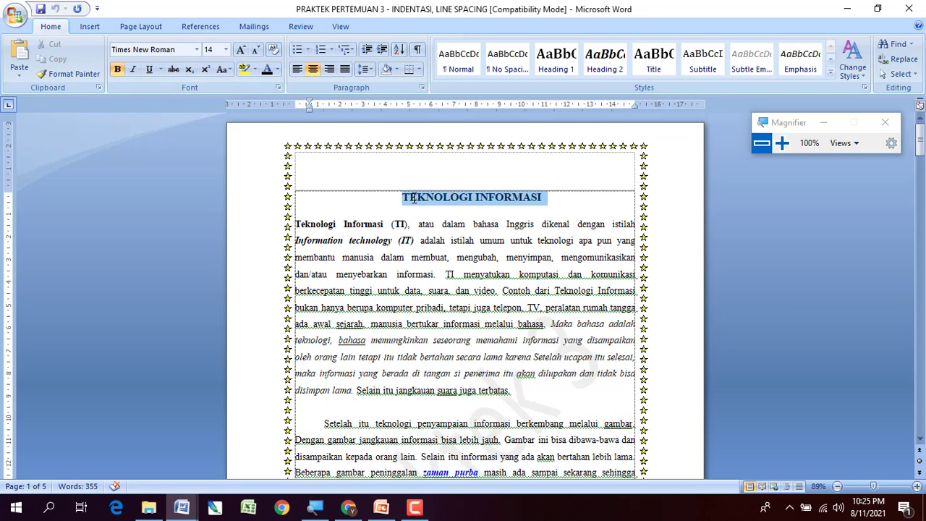
- Convert the title TEKNOLOGI INFORMASI into WordArt with the light blue 3D style and add an empty line below it
{"action": "left_click", "coordinate": [88, 29]}
{"action": "left_click", "coordinate": [555, 201]}
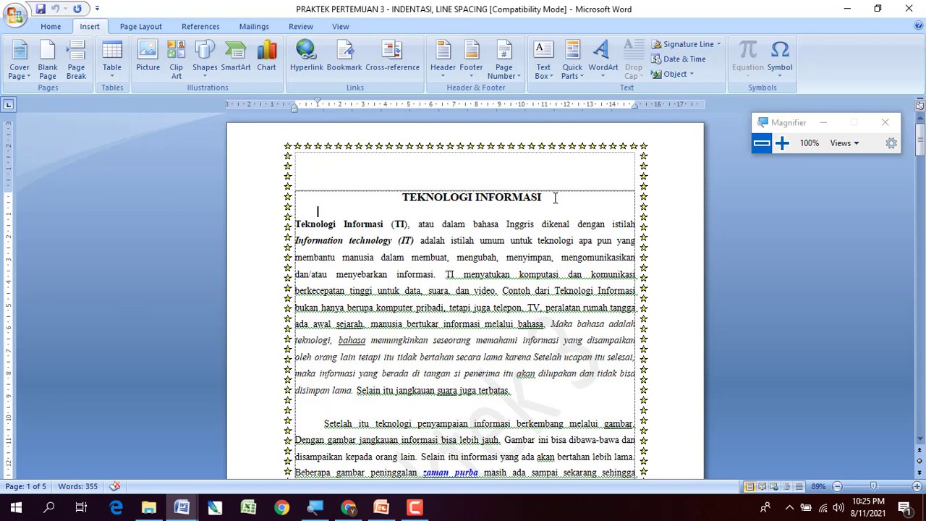
{"action": "left_click_drag", "start_coordinate": [555, 197], "coordinate": [402, 198]}
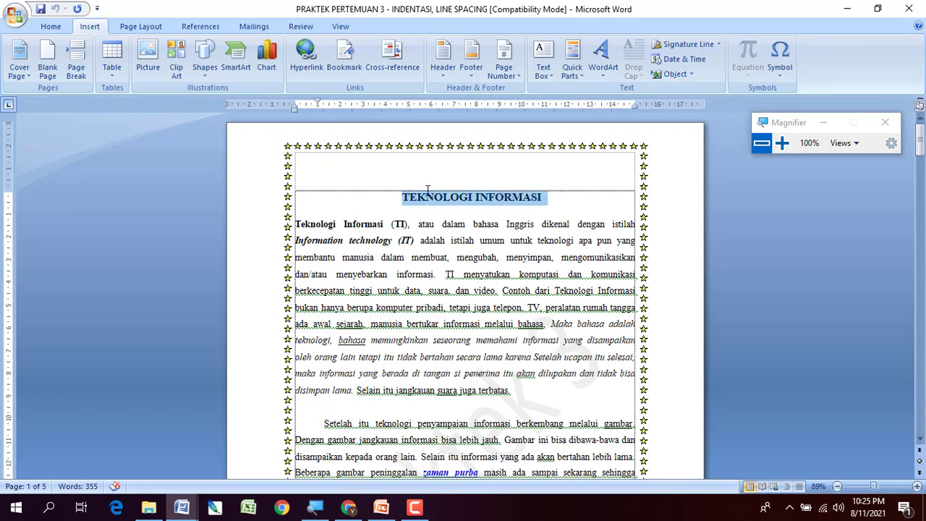
{"action": "left_click", "coordinate": [602, 72]}
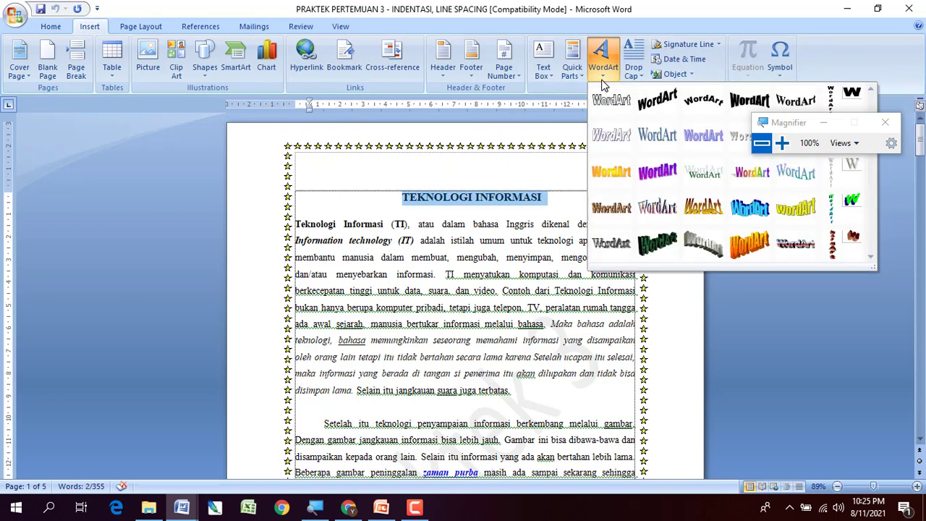
{"action": "left_click", "coordinate": [740, 209]}
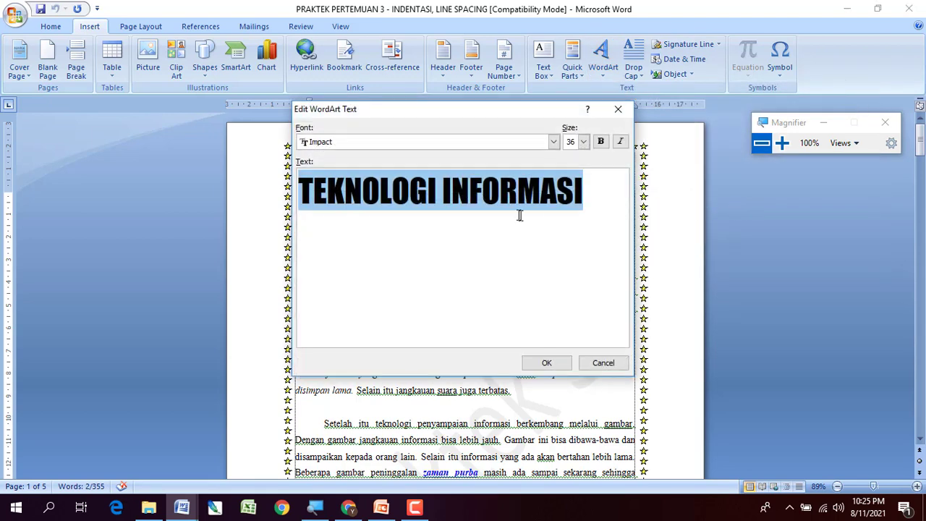
{"action": "left_click", "coordinate": [544, 363]}
{"action": "left_click", "coordinate": [600, 229]}
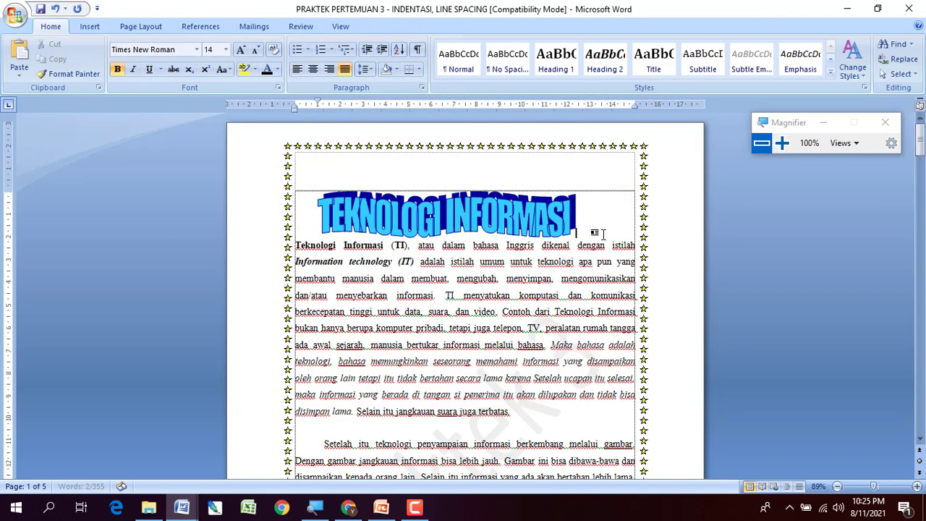
{"action": "key", "text": "Return"}
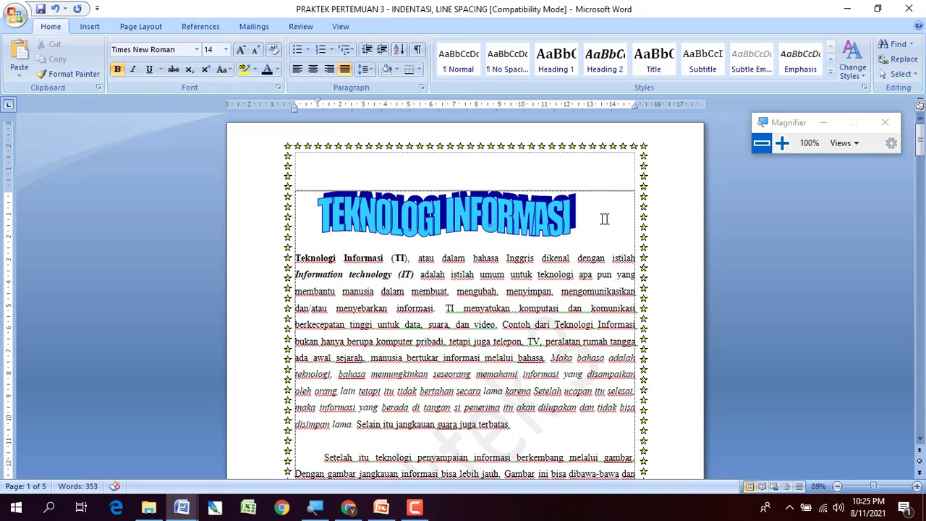
- Center the WordArt title and remove its first-line indent so it starts from the page margin
{"action": "left_click", "coordinate": [474, 213]}
{"action": "left_click", "coordinate": [314, 68]}
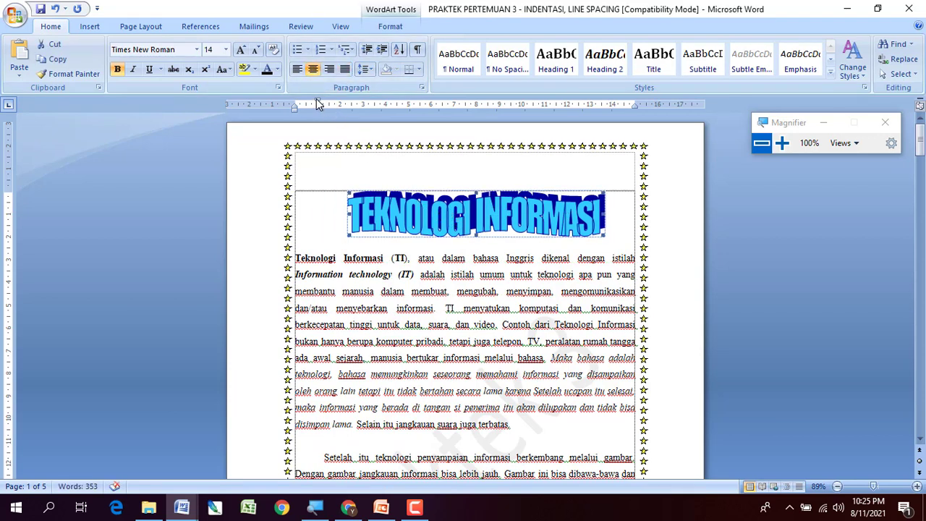
{"action": "left_click_drag", "start_coordinate": [318, 103], "coordinate": [295, 101]}
{"action": "left_click", "coordinate": [626, 215]}
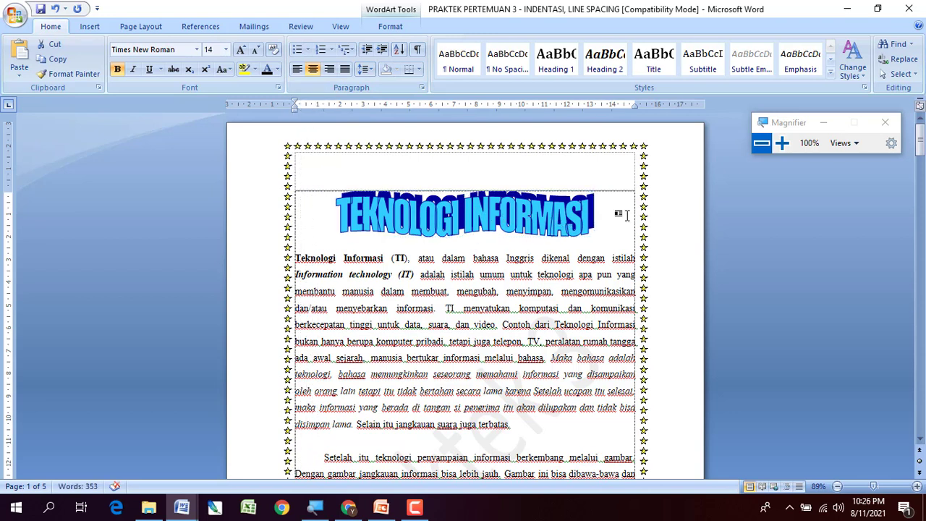
{"action": "left_click", "coordinate": [490, 228]}
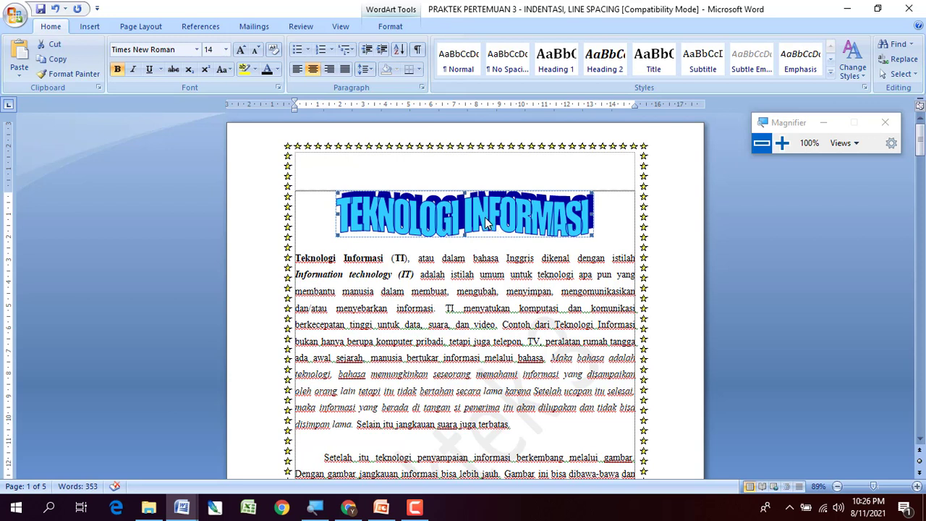
{"action": "left_click", "coordinate": [612, 209]}
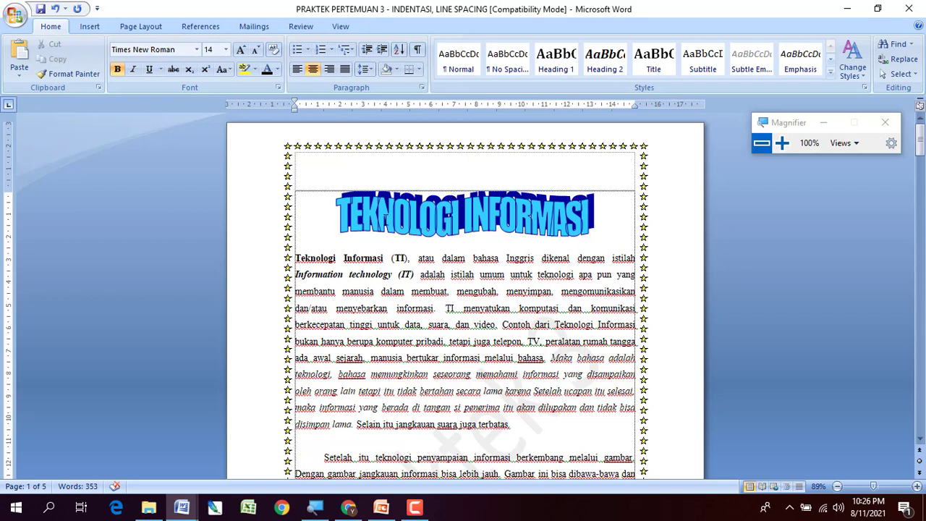
{"action": "left_click", "coordinate": [387, 225]}
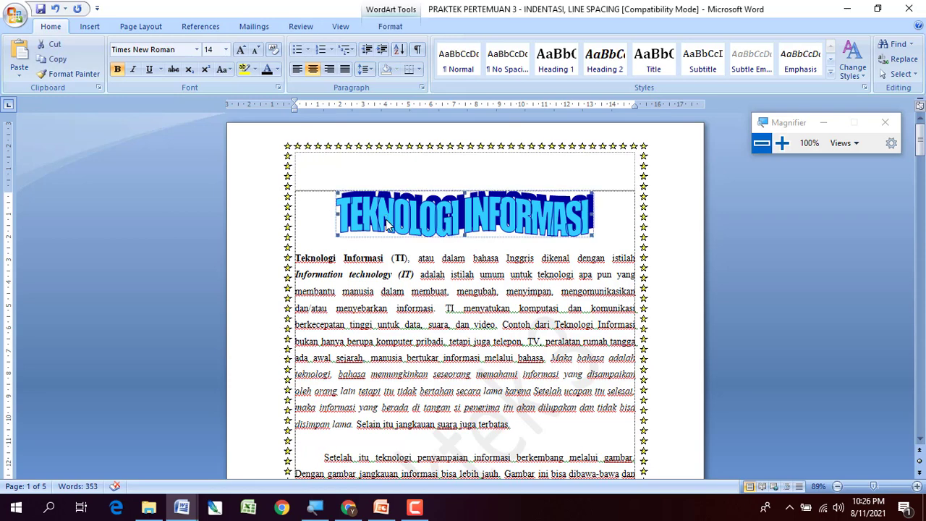
{"action": "left_click", "coordinate": [90, 26]}
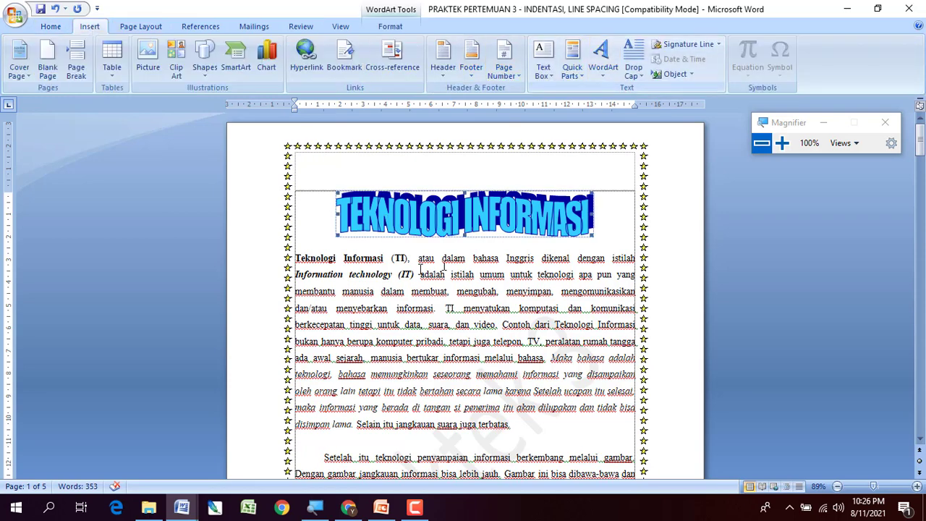
- Examine the ruler indents of the three body paragraphs one by one, along with the font settings of the text
{"action": "left_click", "coordinate": [301, 260]}
{"action": "left_click_drag", "start_coordinate": [301, 261], "coordinate": [532, 423]}
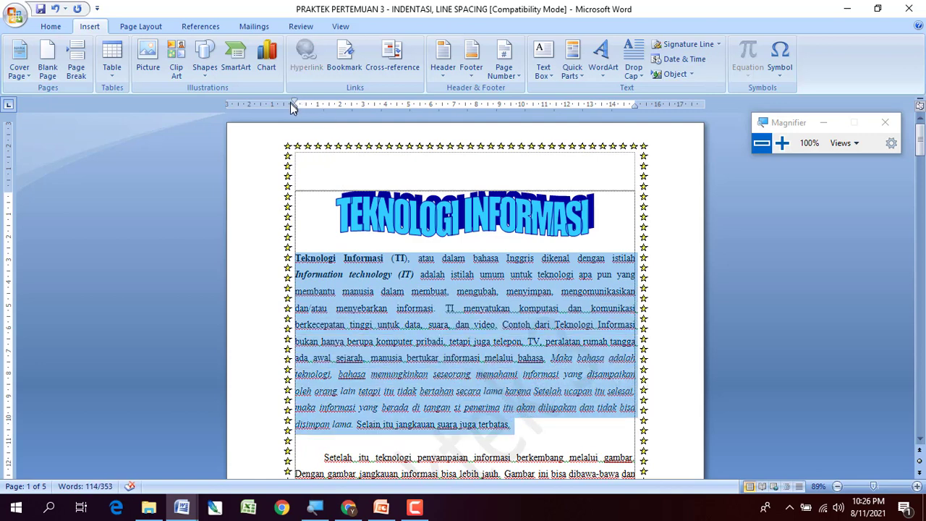
{"action": "scroll", "coordinate": [340, 242], "scroll_direction": "down", "scroll_amount": 3}
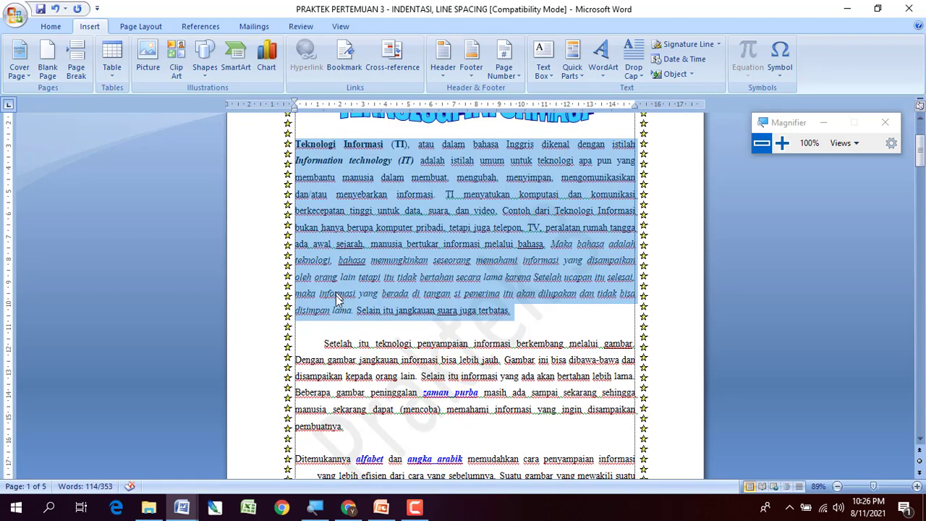
{"action": "left_click_drag", "start_coordinate": [323, 343], "coordinate": [358, 426]}
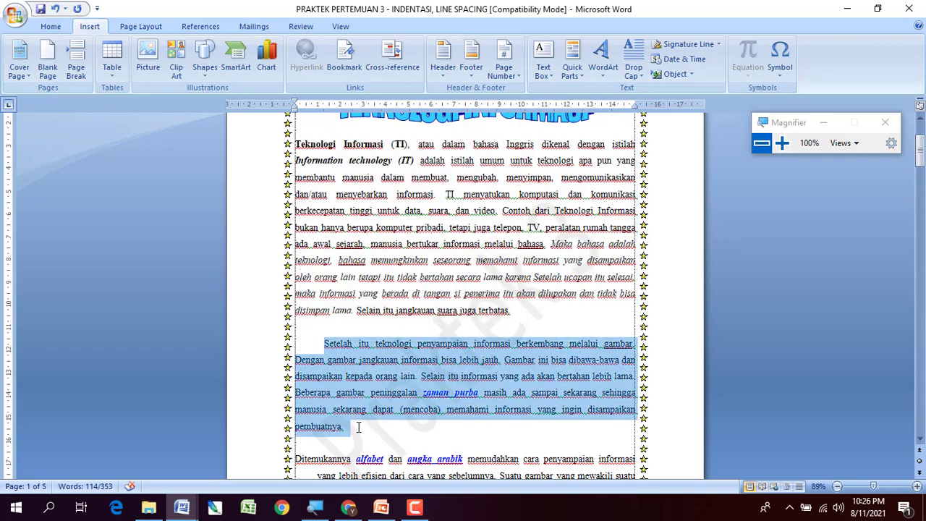
{"action": "left_click", "coordinate": [52, 28]}
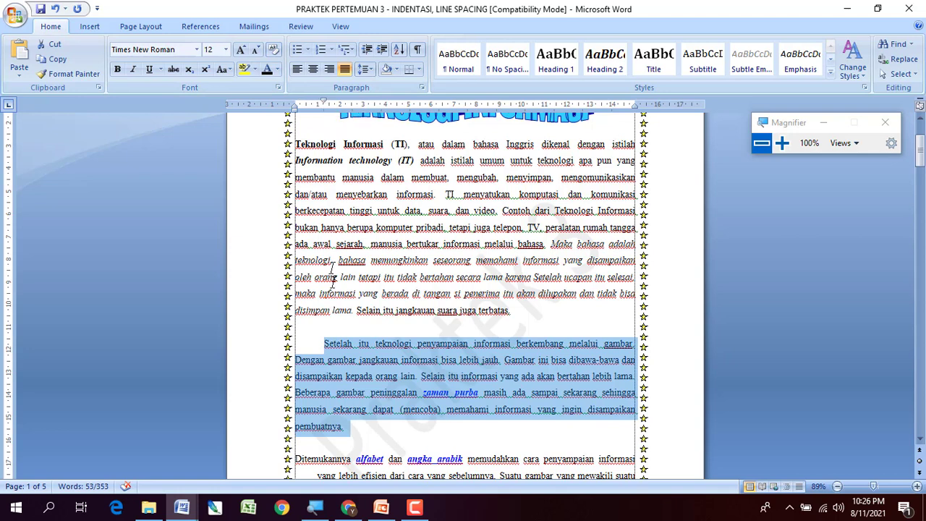
{"action": "scroll", "coordinate": [334, 290], "scroll_direction": "down", "scroll_amount": 2}
{"action": "left_click_drag", "start_coordinate": [289, 346], "coordinate": [454, 463]}
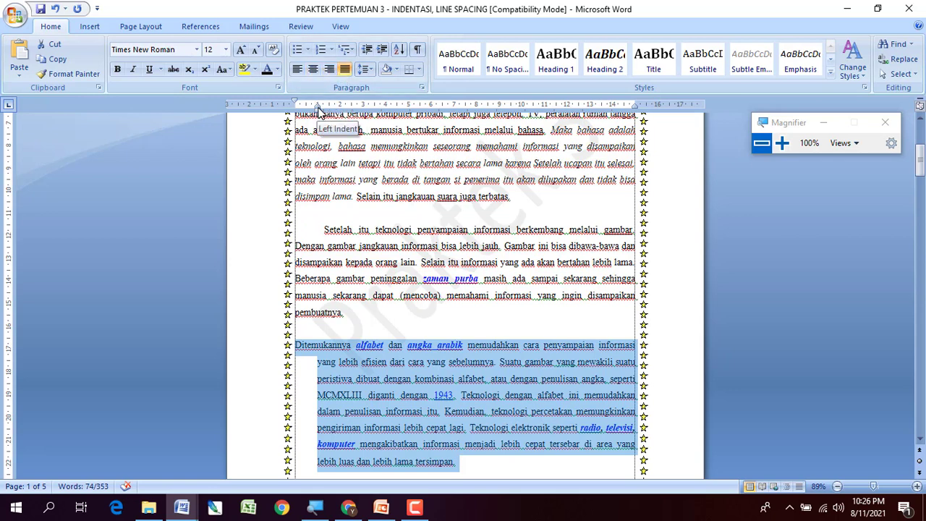
{"action": "scroll", "coordinate": [388, 218], "scroll_direction": "up", "scroll_amount": 4}
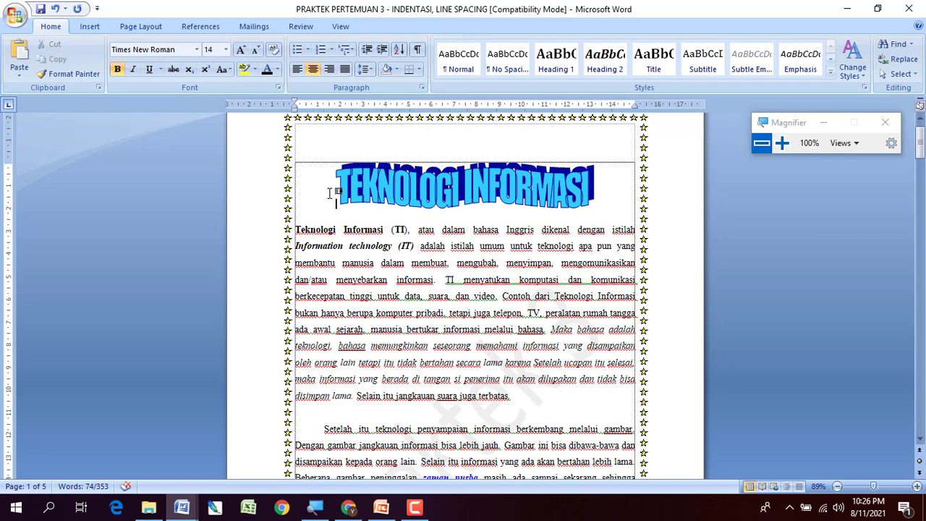
{"action": "left_click_drag", "start_coordinate": [337, 189], "coordinate": [510, 446]}
{"action": "scroll", "coordinate": [480, 393], "scroll_direction": "up", "scroll_amount": 5}
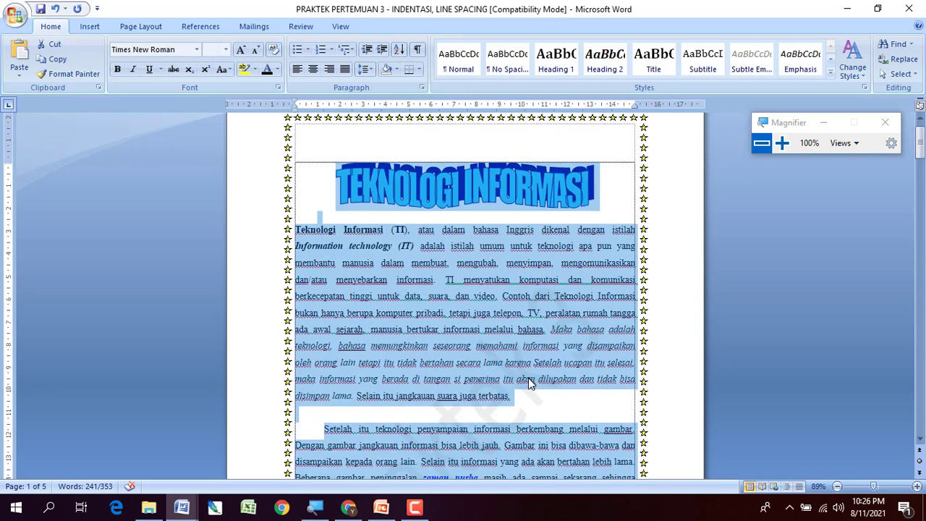
{"action": "left_click", "coordinate": [535, 397]}
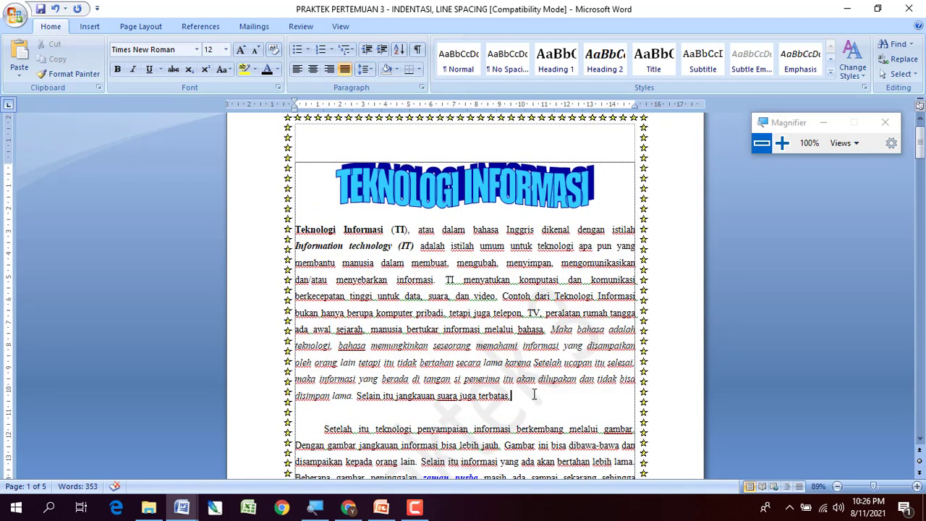
- Review the custom text watermark settings of the page and leave them without changes
{"action": "scroll", "coordinate": [534, 394], "scroll_direction": "down", "scroll_amount": 3}
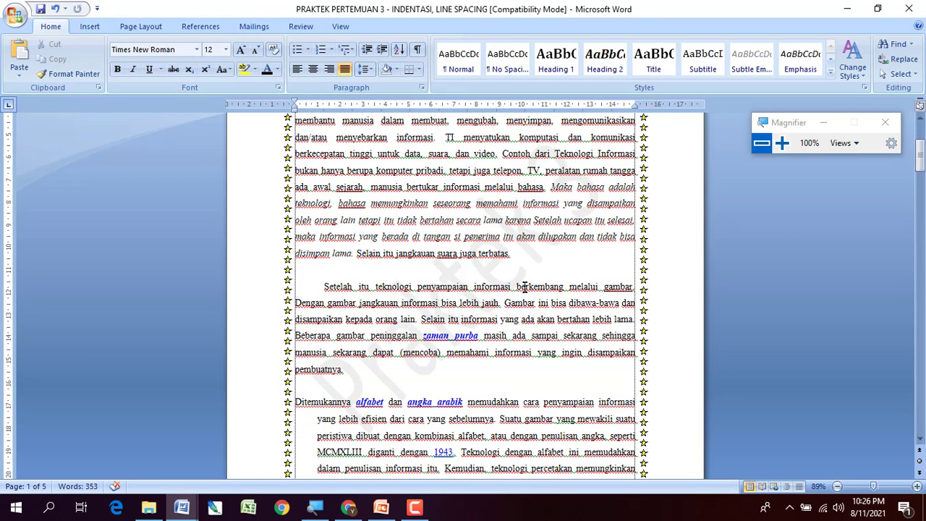
{"action": "left_click", "coordinate": [142, 27]}
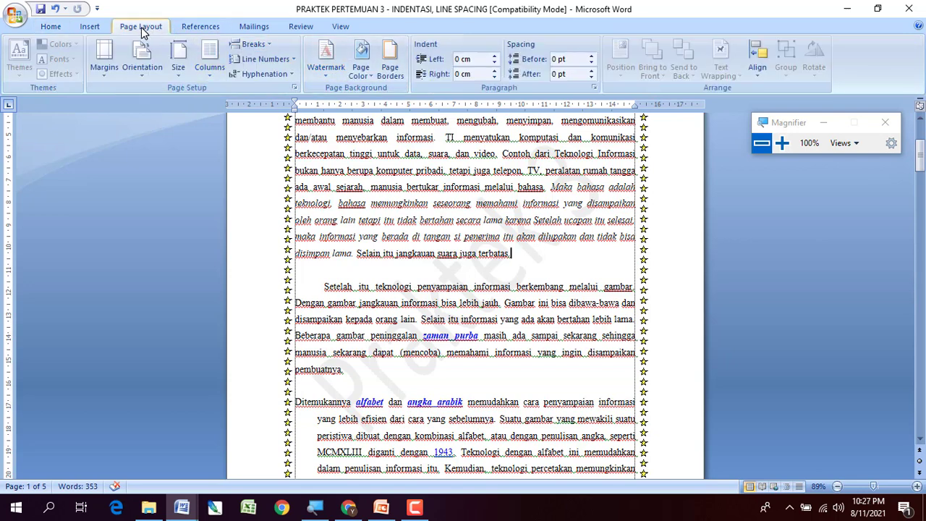
{"action": "left_click", "coordinate": [327, 72]}
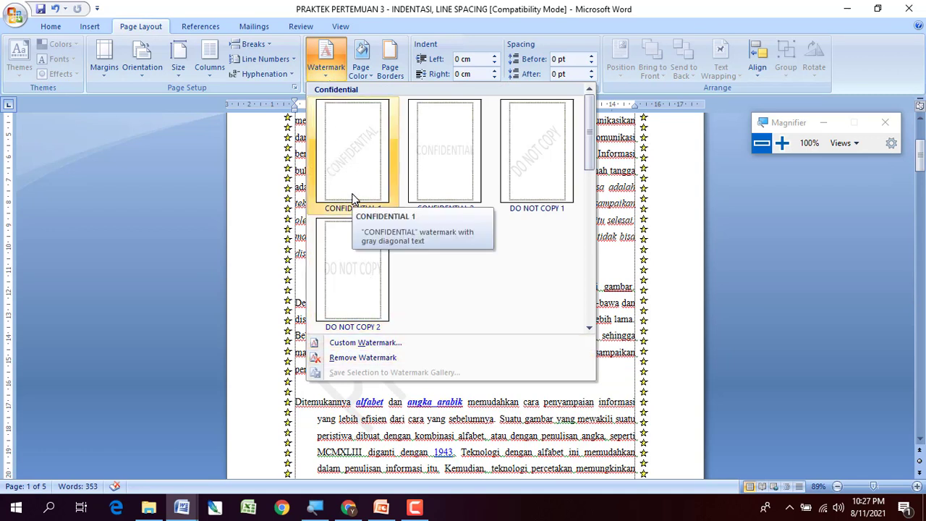
{"action": "left_click", "coordinate": [355, 342]}
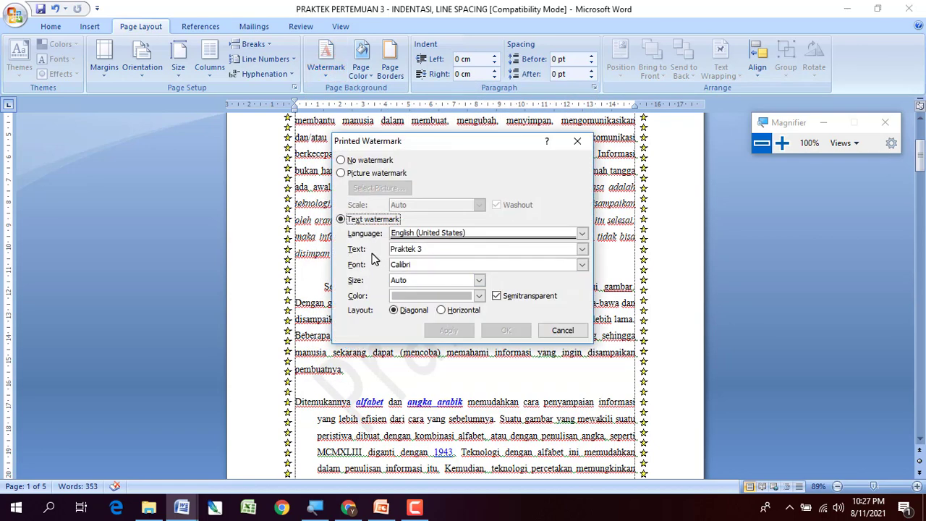
{"action": "left_click", "coordinate": [429, 251]}
{"action": "left_click", "coordinate": [562, 331]}
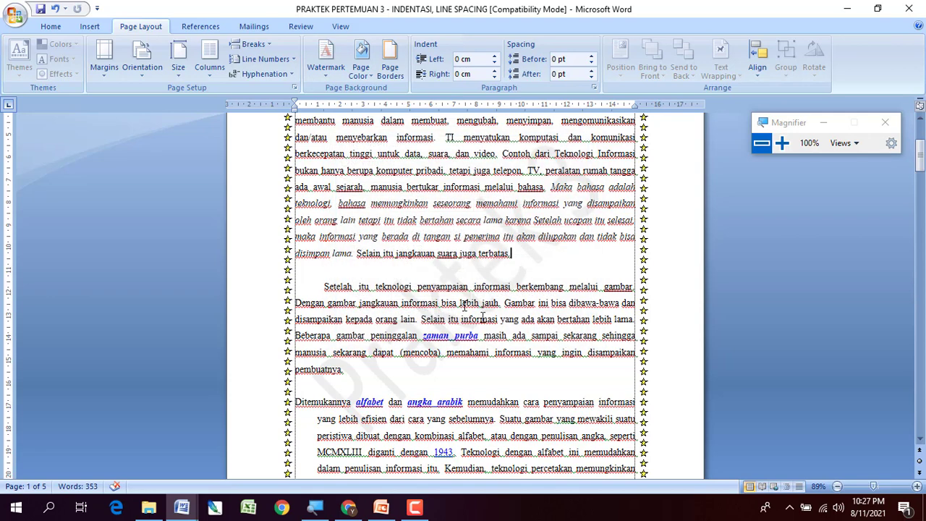
- Preview the document as printed, look through the whole first page, and return to editing
{"action": "left_click", "coordinate": [51, 26]}
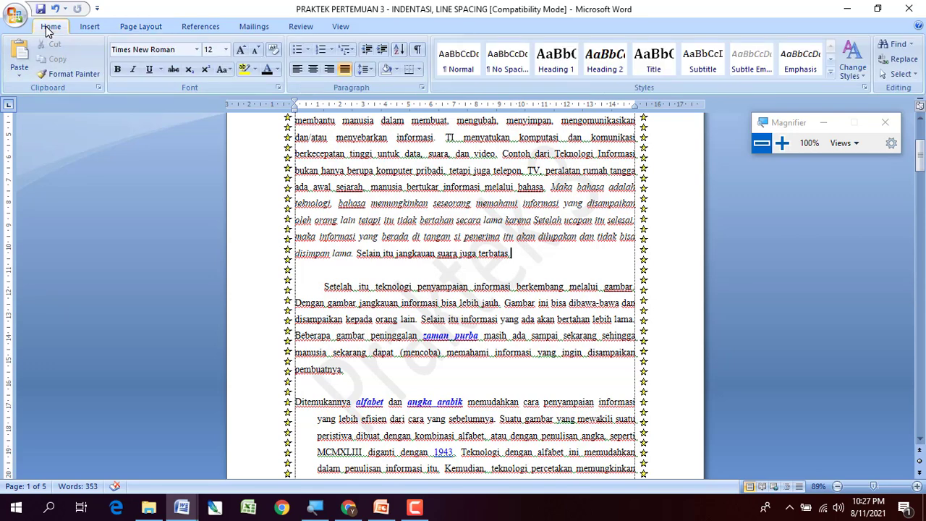
{"action": "scroll", "coordinate": [403, 319], "scroll_direction": "up", "scroll_amount": 4}
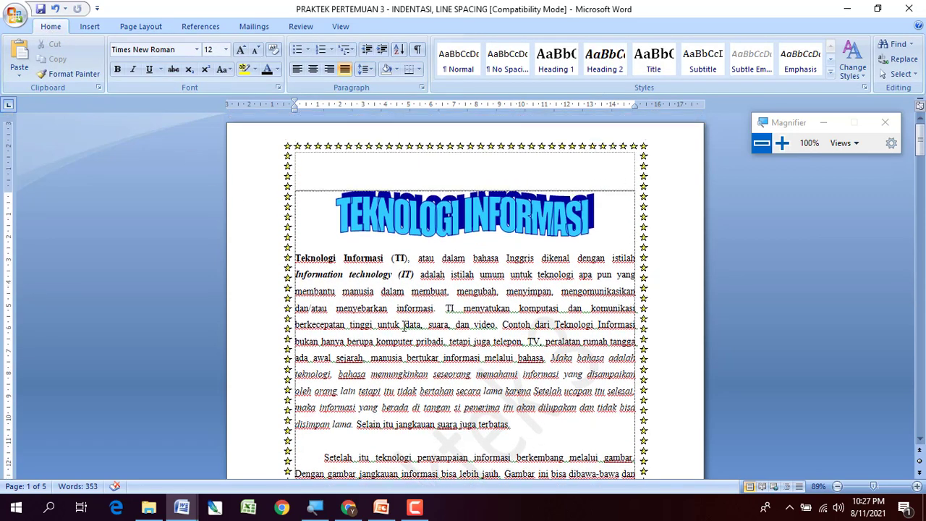
{"action": "scroll", "coordinate": [403, 324], "scroll_direction": "down", "scroll_amount": 2}
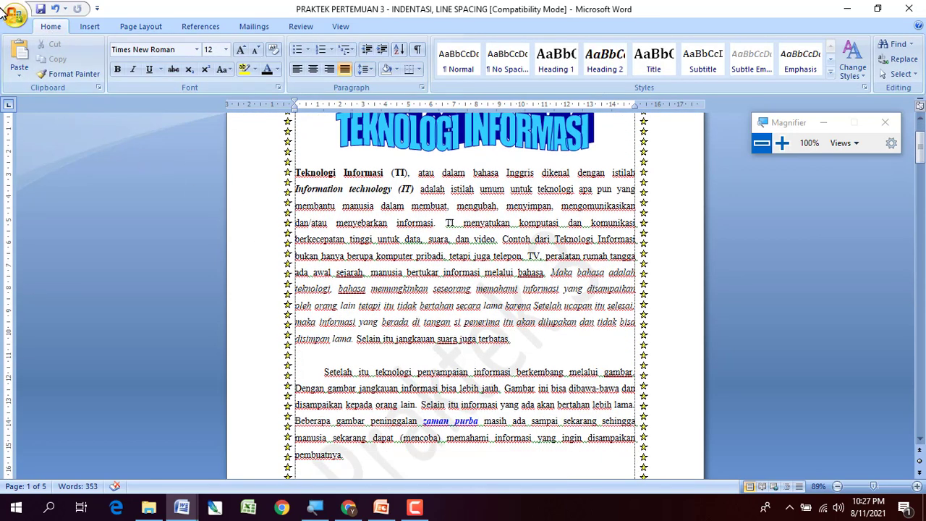
{"action": "left_click", "coordinate": [15, 15]}
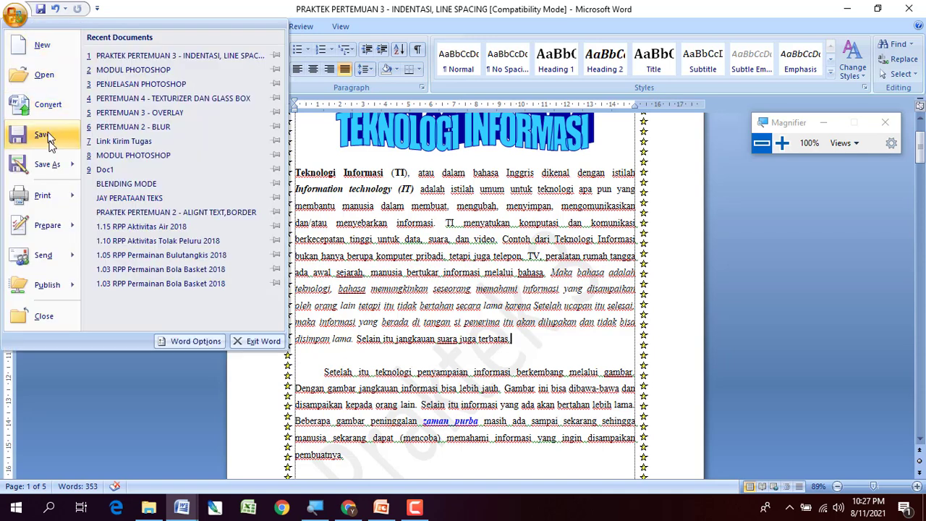
{"action": "mouse_move", "coordinate": [77, 205]}
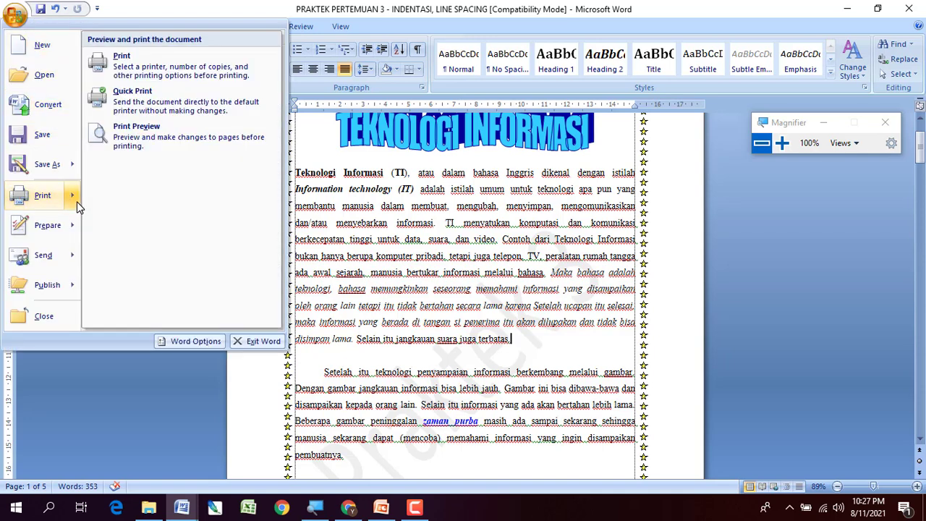
{"action": "left_click", "coordinate": [160, 139]}
{"action": "left_click", "coordinate": [444, 248]}
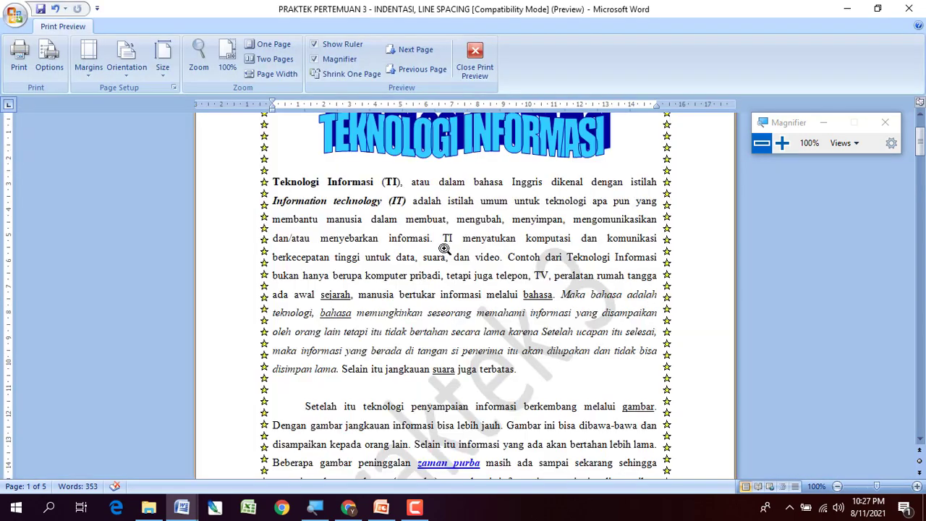
{"action": "scroll", "coordinate": [445, 279], "scroll_direction": "down", "scroll_amount": 20}
{"action": "scroll", "coordinate": [463, 329], "scroll_direction": "up", "scroll_amount": 10}
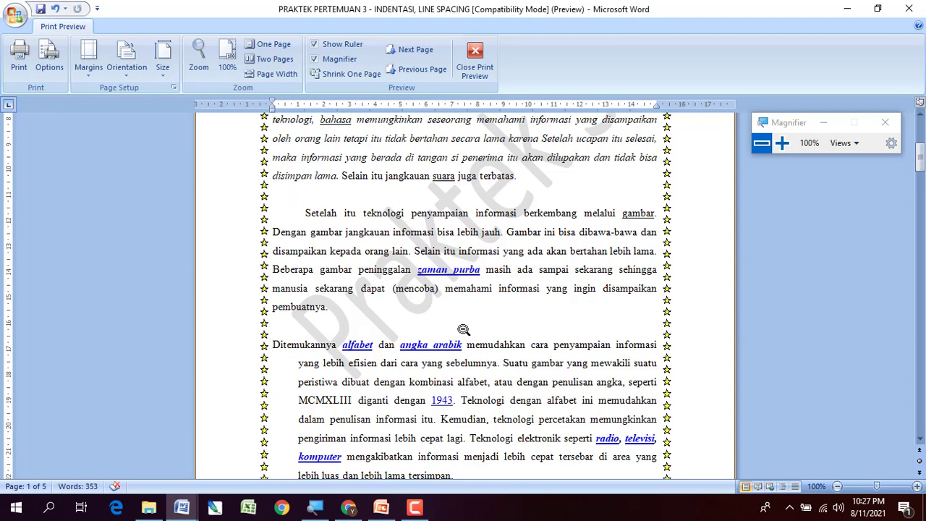
{"action": "scroll", "coordinate": [463, 329], "scroll_direction": "up", "scroll_amount": 3}
{"action": "scroll", "coordinate": [463, 329], "scroll_direction": "up", "scroll_amount": 5}
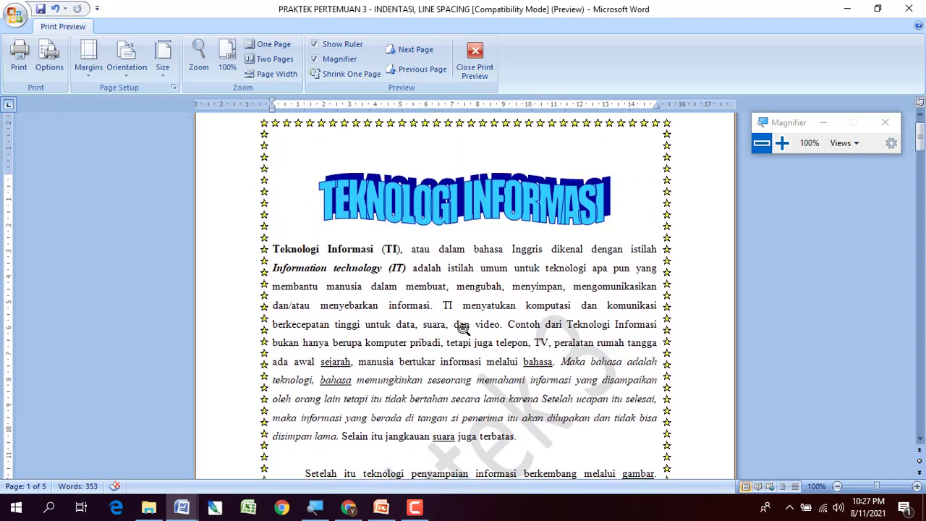
{"action": "scroll", "coordinate": [463, 328], "scroll_direction": "down", "scroll_amount": 10}
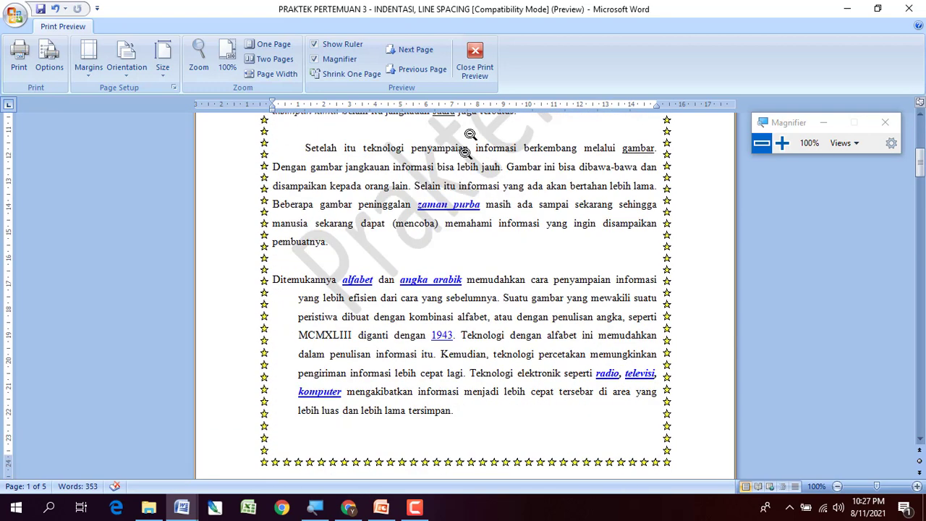
{"action": "left_click", "coordinate": [474, 62]}
{"action": "scroll", "coordinate": [438, 351], "scroll_direction": "down", "scroll_amount": 5}
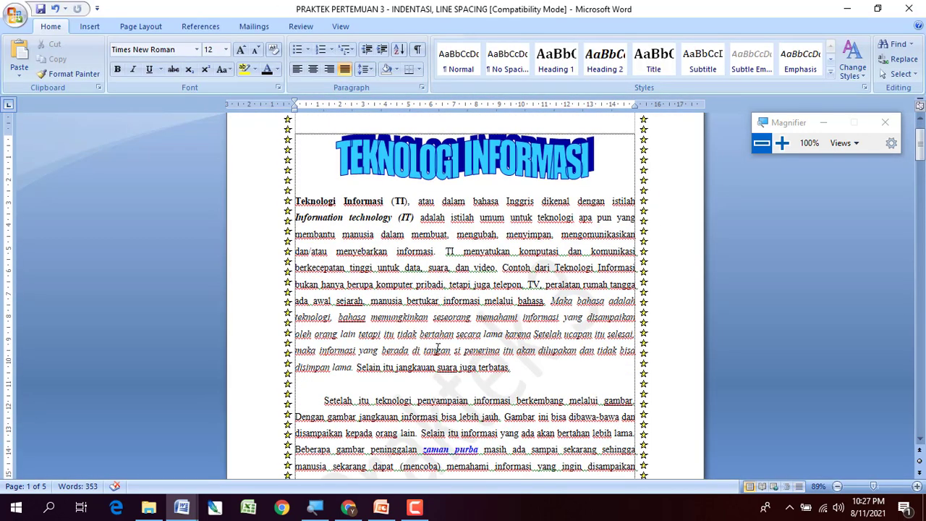
{"action": "scroll", "coordinate": [438, 350], "scroll_direction": "down", "scroll_amount": 1}
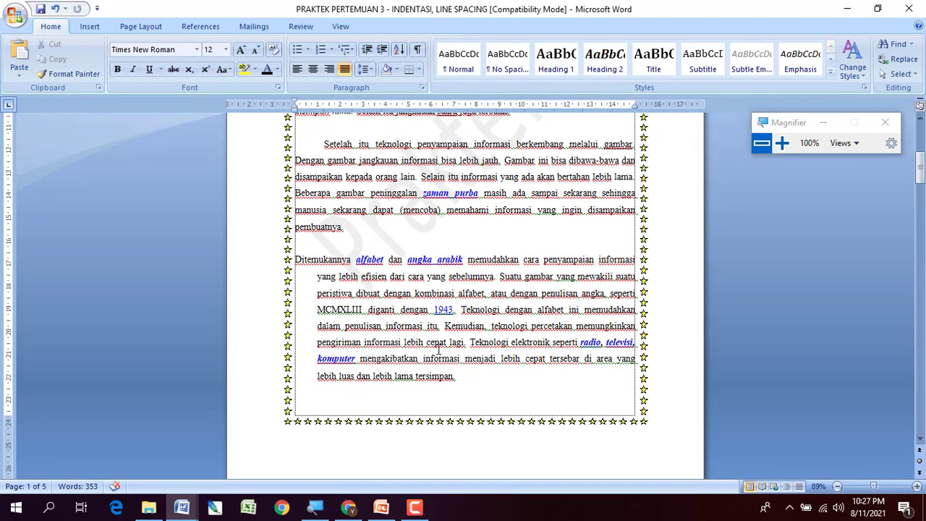
{"action": "scroll", "coordinate": [438, 350], "scroll_direction": "up", "scroll_amount": 1}
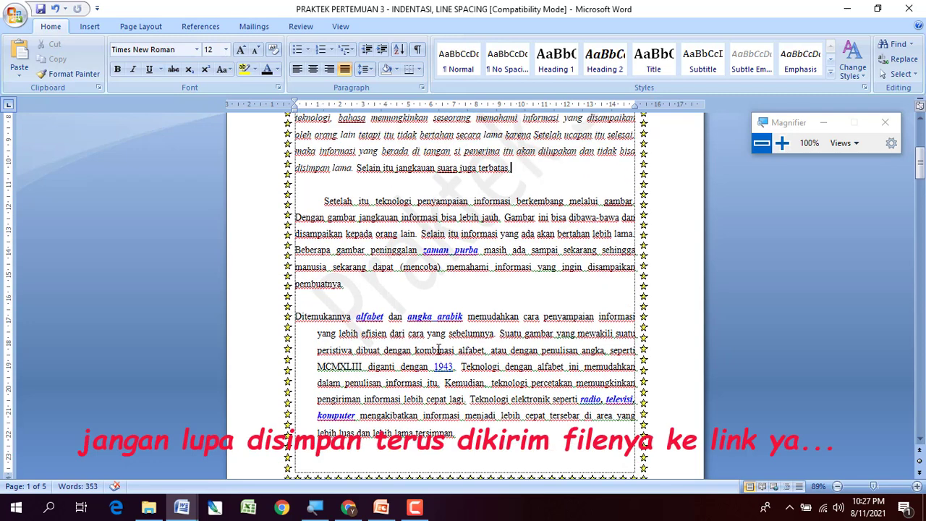
{"action": "scroll", "coordinate": [438, 351], "scroll_direction": "up", "scroll_amount": 1}
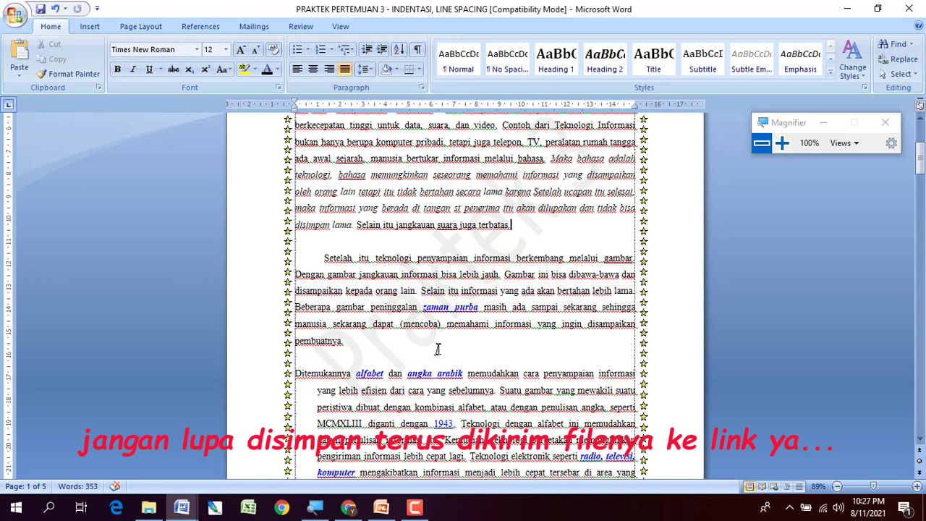
{"action": "scroll", "coordinate": [438, 350], "scroll_direction": "up", "scroll_amount": 3}
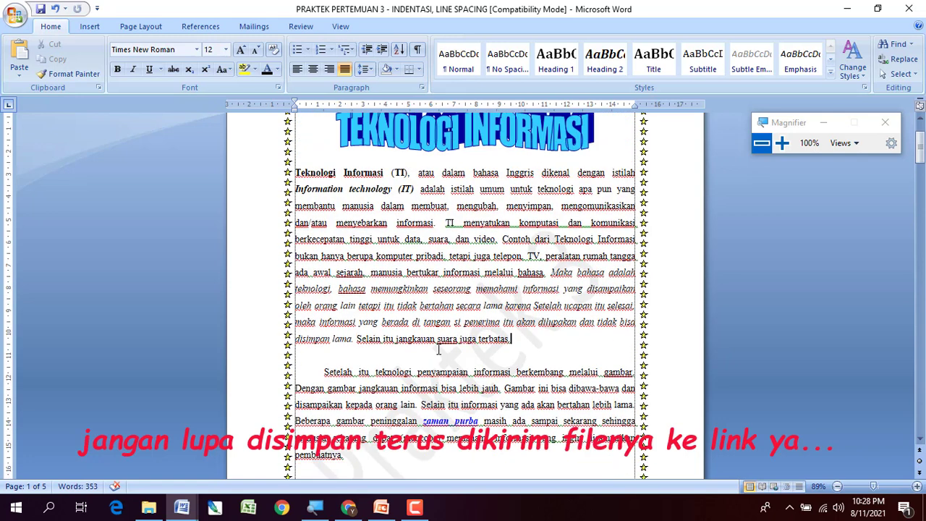